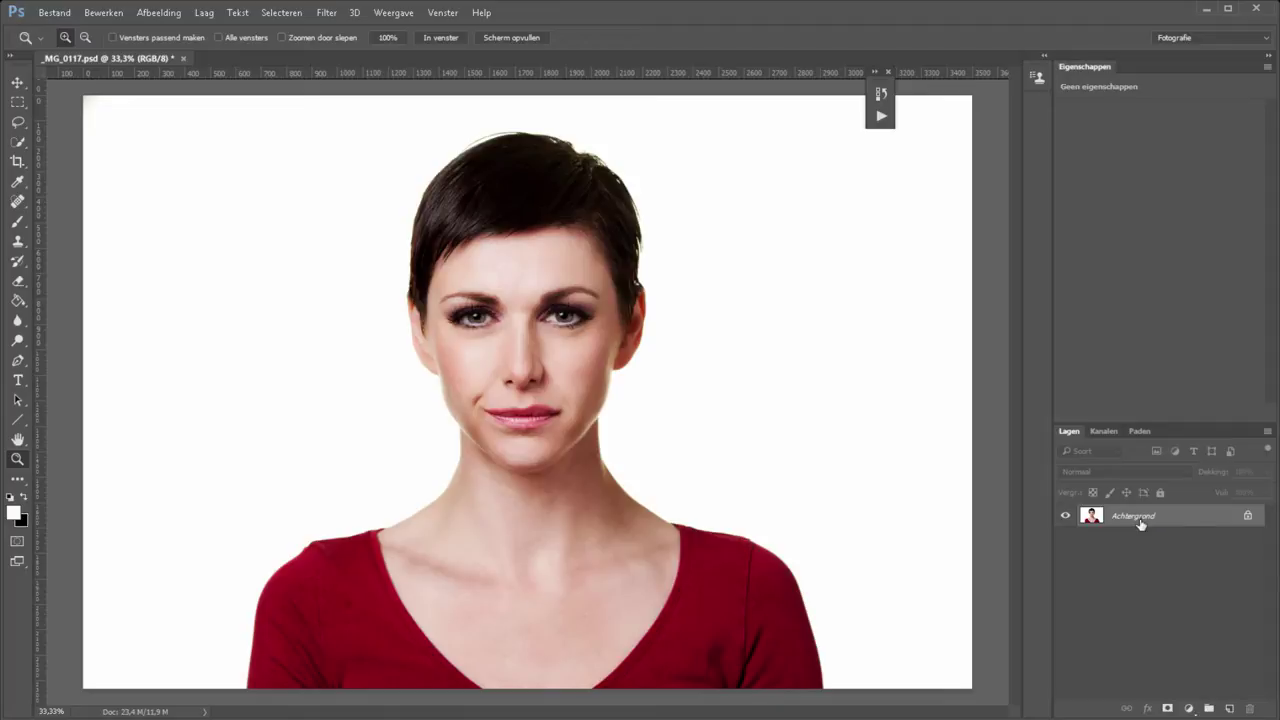
Duplicate the portrait to a layer named 'uitvloeien' and open it in Liquify (Uitvloeien)
key("ctrl+j")
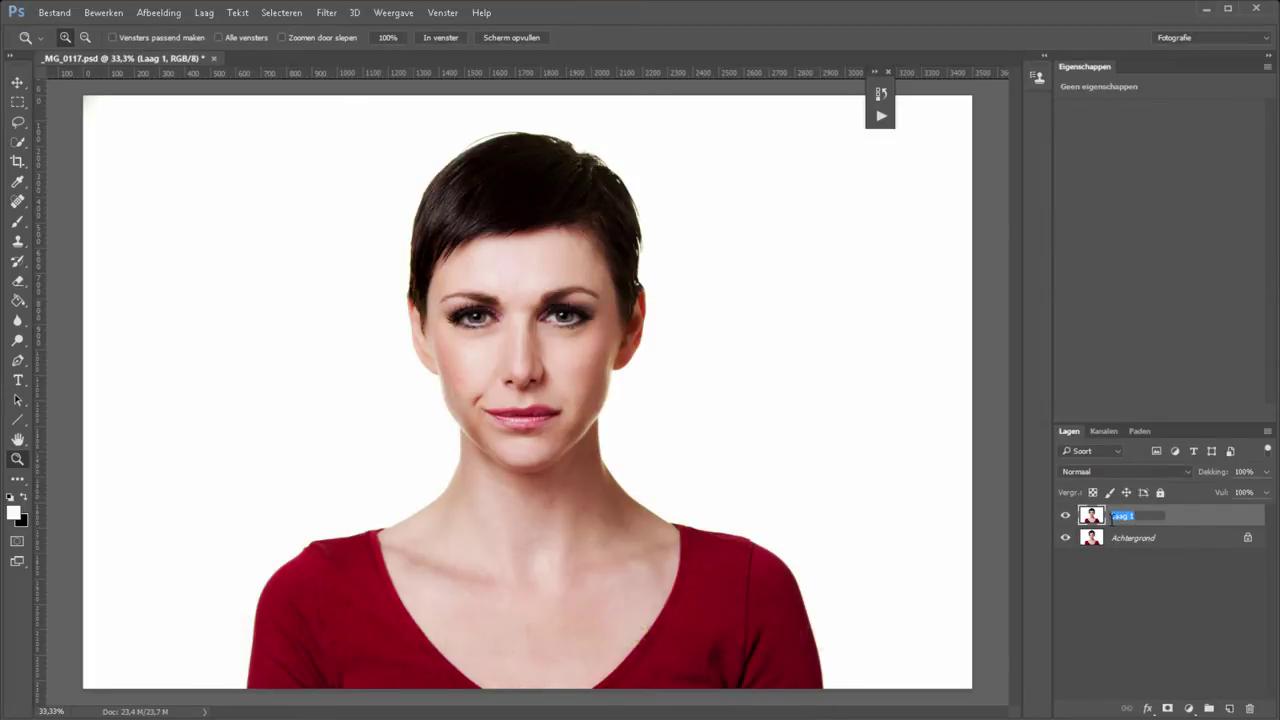
double_click(1120, 516)
type("oeien")
key("Return")
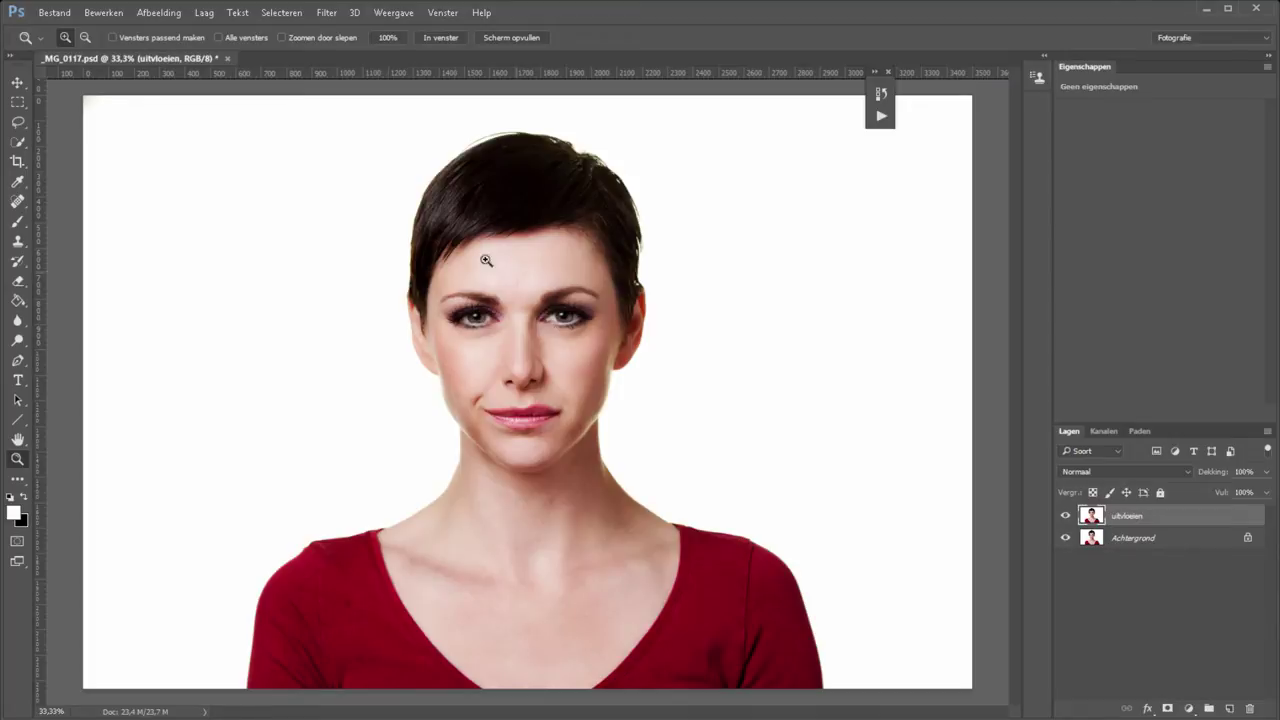
left_click(327, 14)
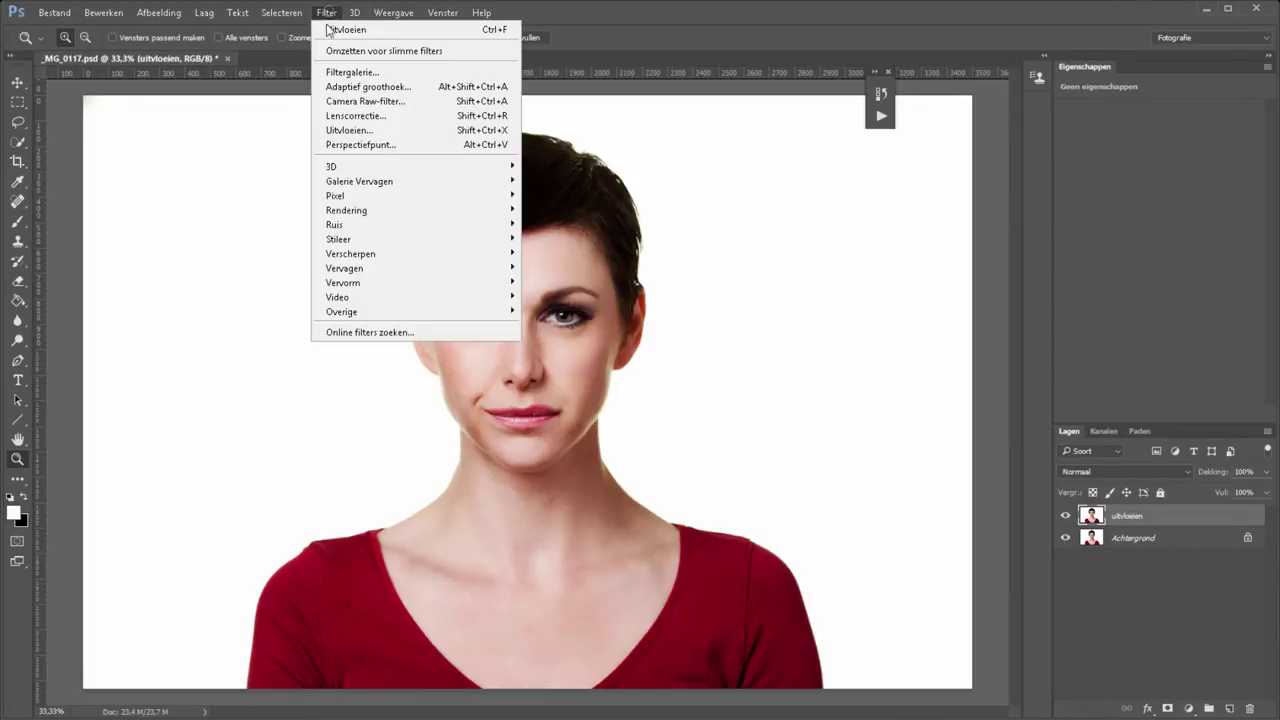
left_click(358, 130)
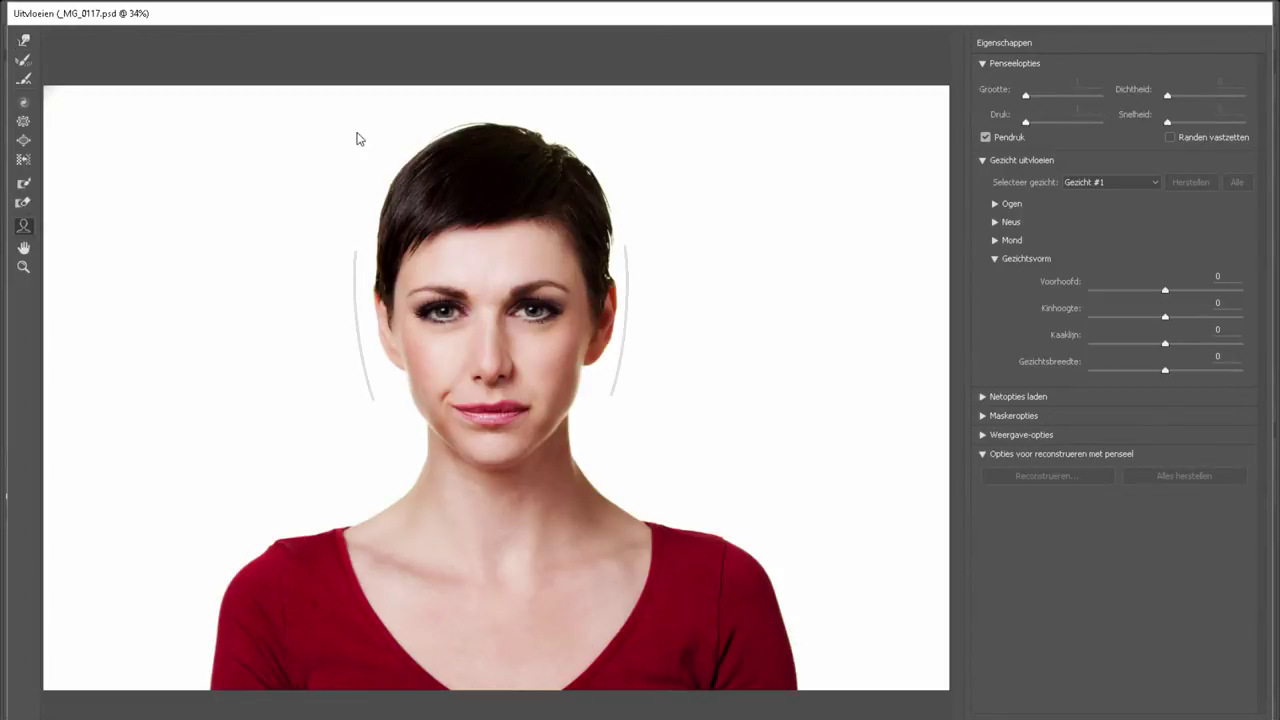
Set the Liquify mesh to Normaal size and Blauw colour in Weergave-opties, leaving it hidden
left_click(983, 63)
left_click(982, 82)
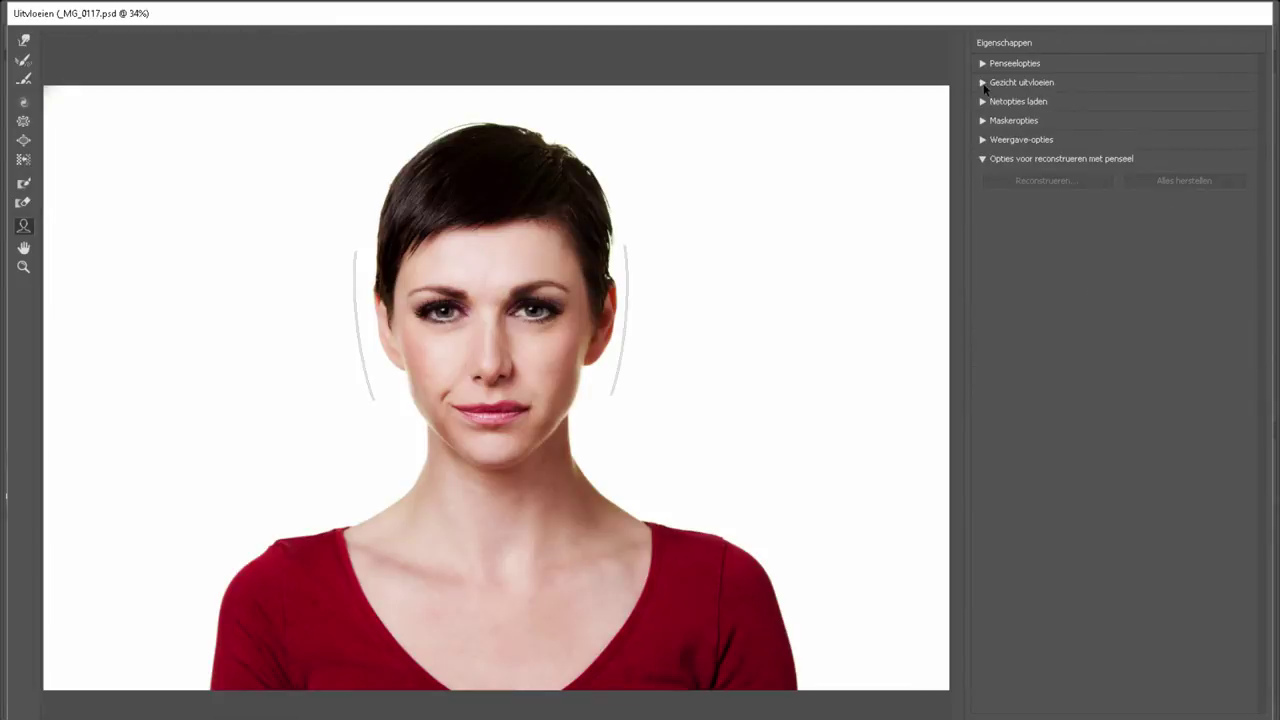
left_click(982, 140)
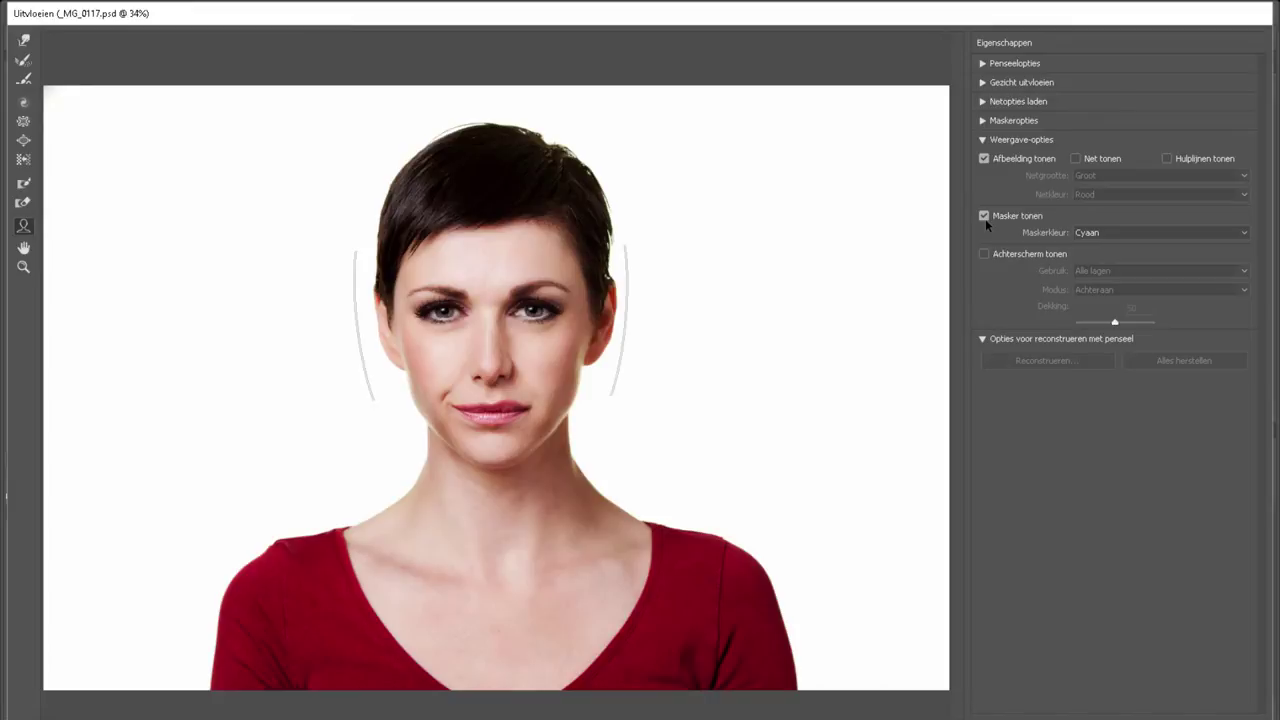
left_click(1075, 160)
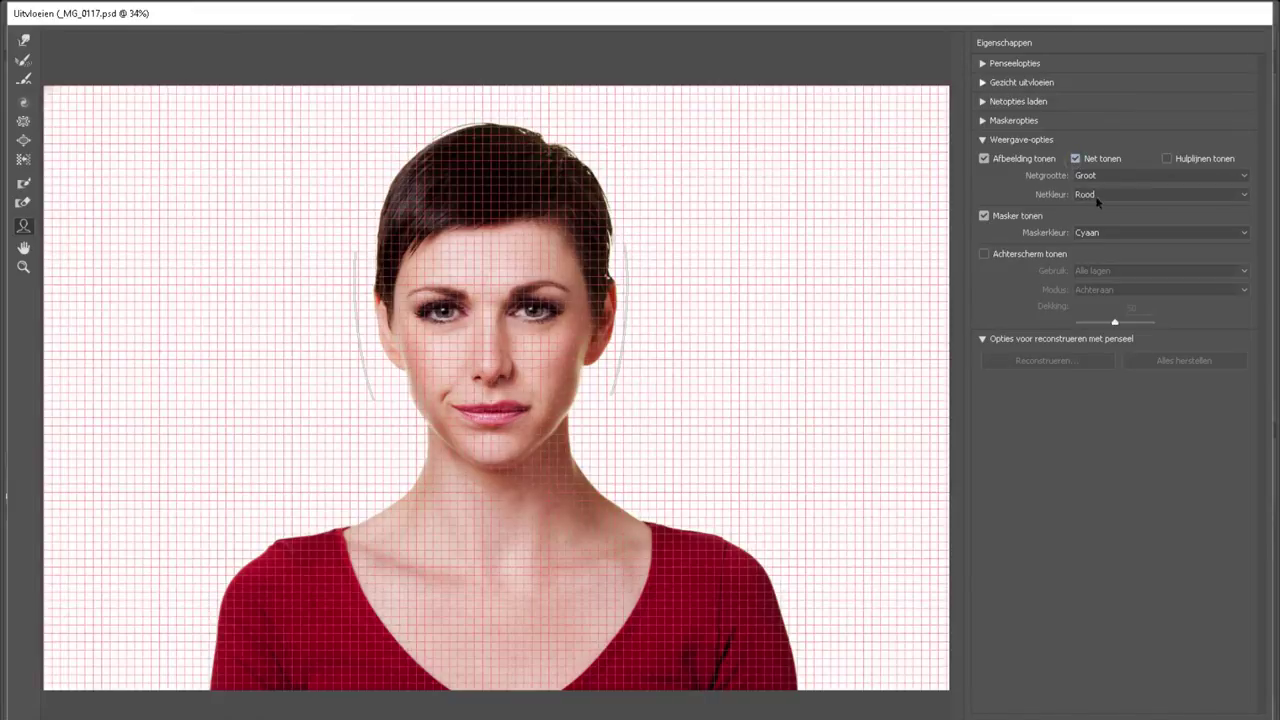
left_click(1132, 175)
left_click(1120, 202)
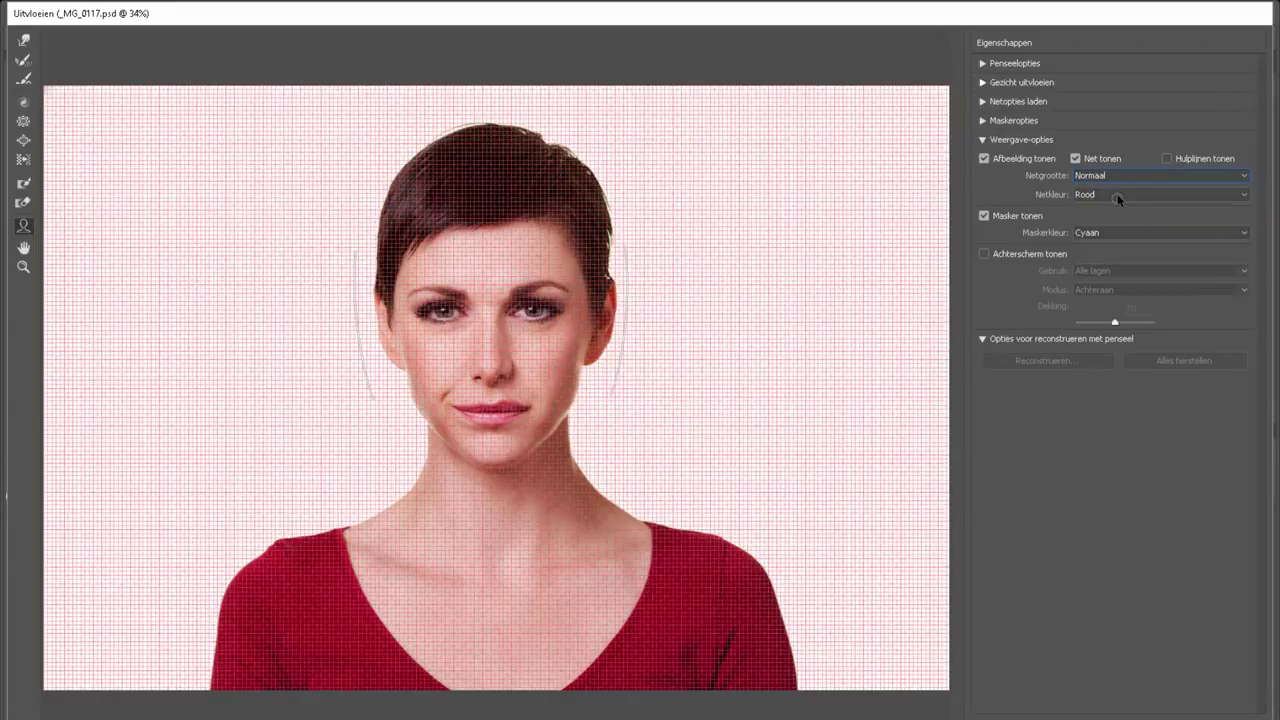
left_click(1108, 256)
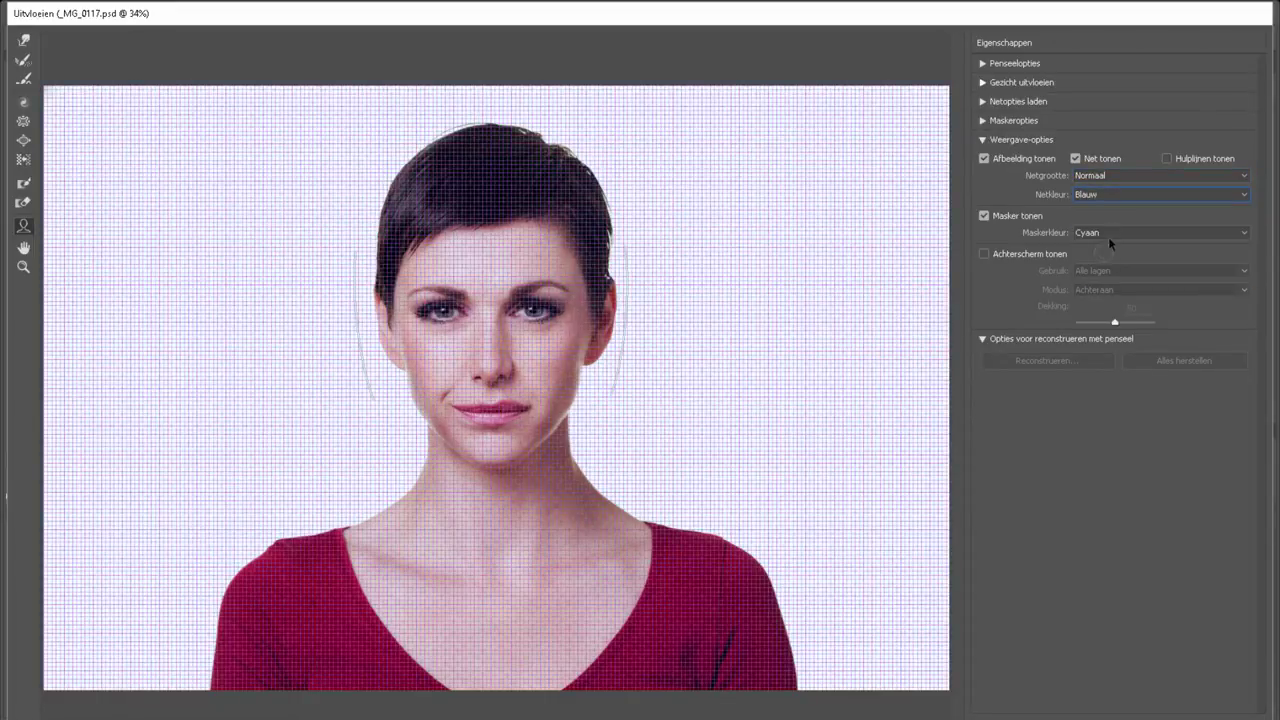
left_click(1075, 160)
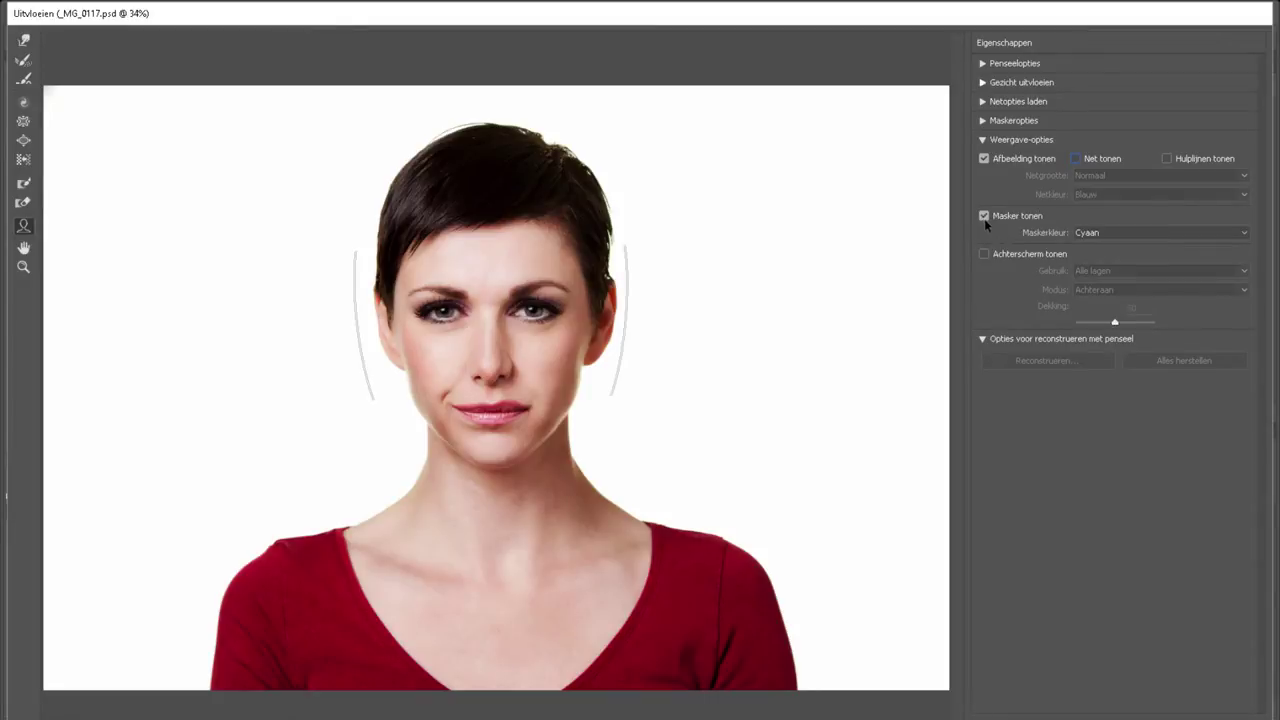
Freeze the right cheek with Masker bevriezen, make the mask Geel and turn on Achterscherm tonen
left_click(24, 185)
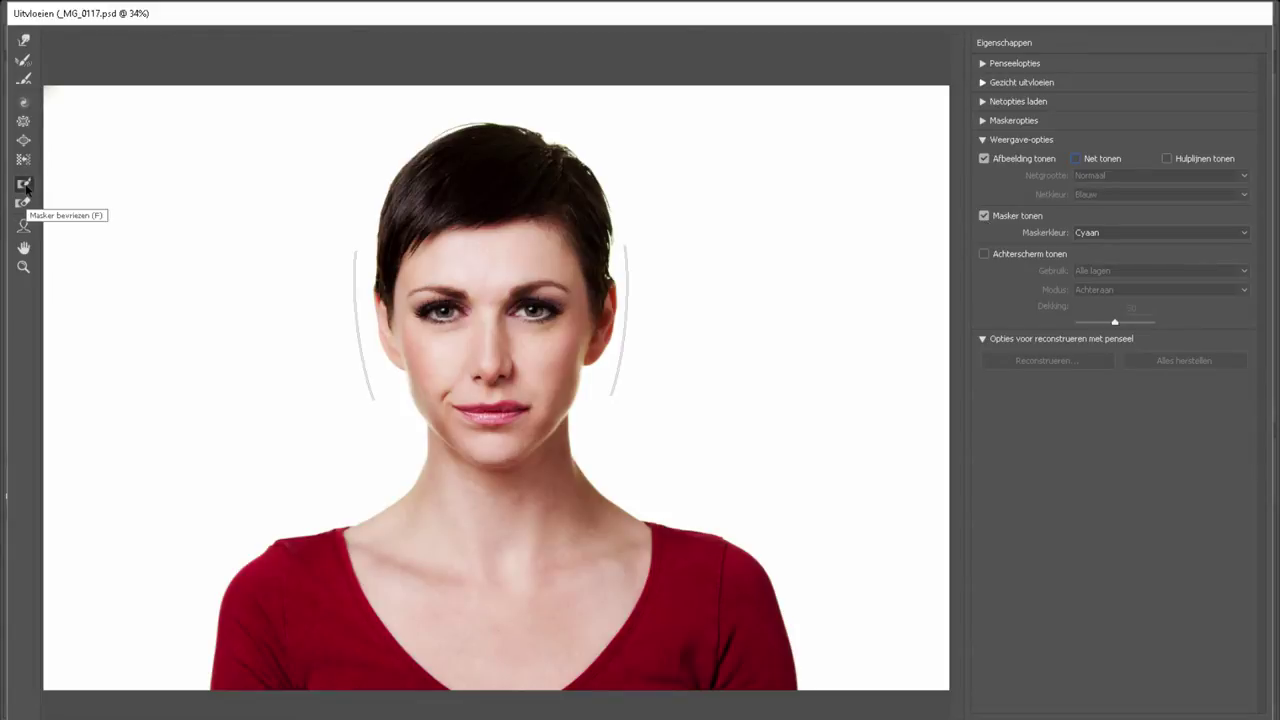
mouse_move(580, 367)
left_mouse_down()
mouse_move(520, 450)
mouse_move(595, 355)
mouse_move(597, 311)
left_mouse_up()
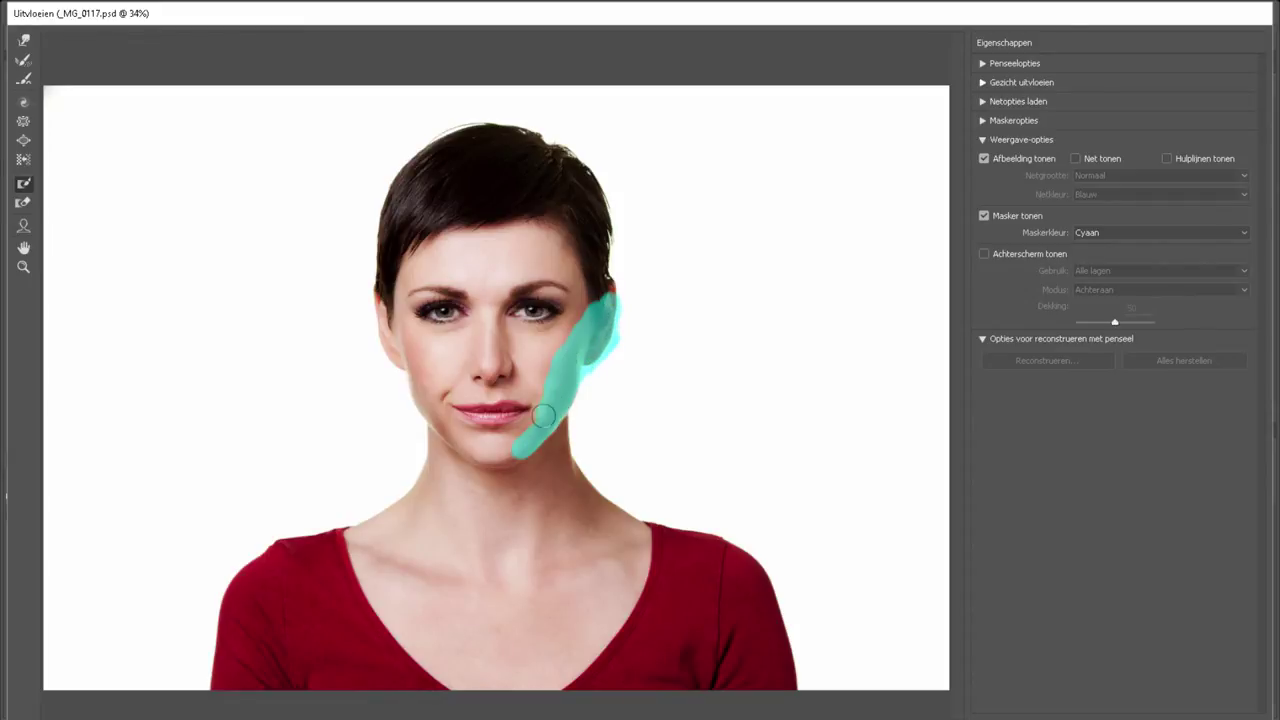
left_click(984, 217)
left_click(984, 217)
left_click(1098, 231)
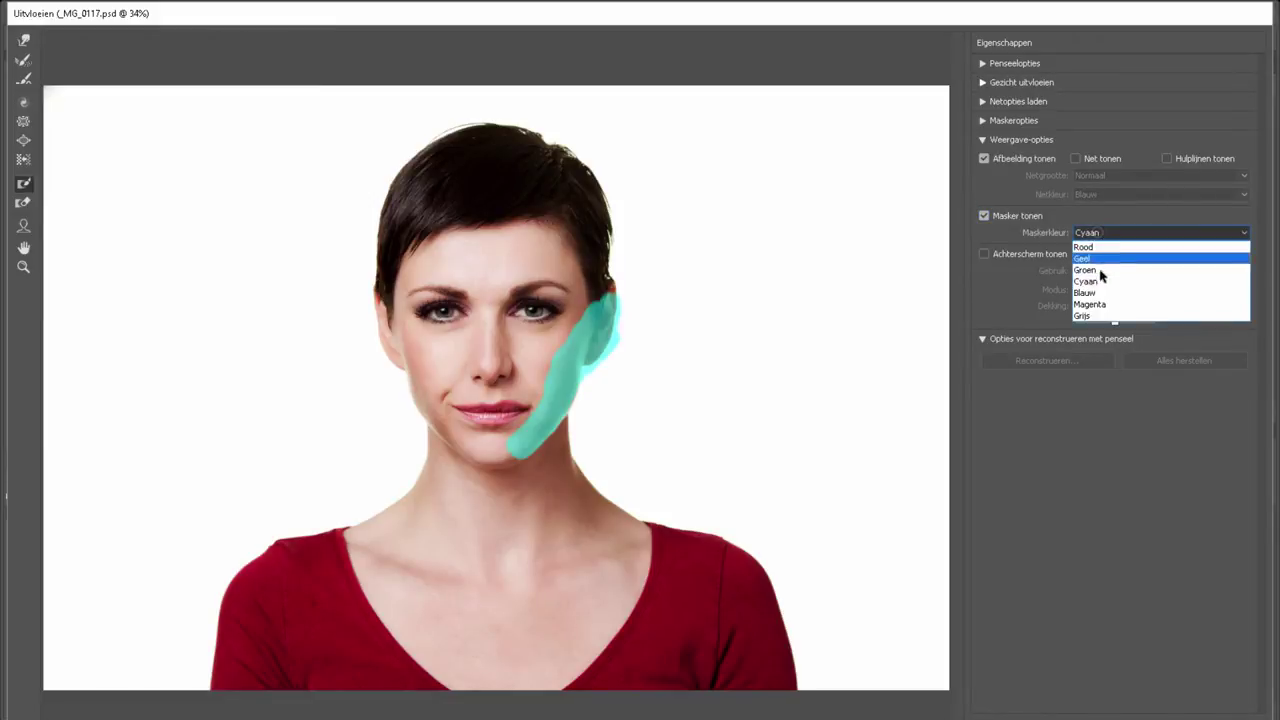
left_click(1100, 258)
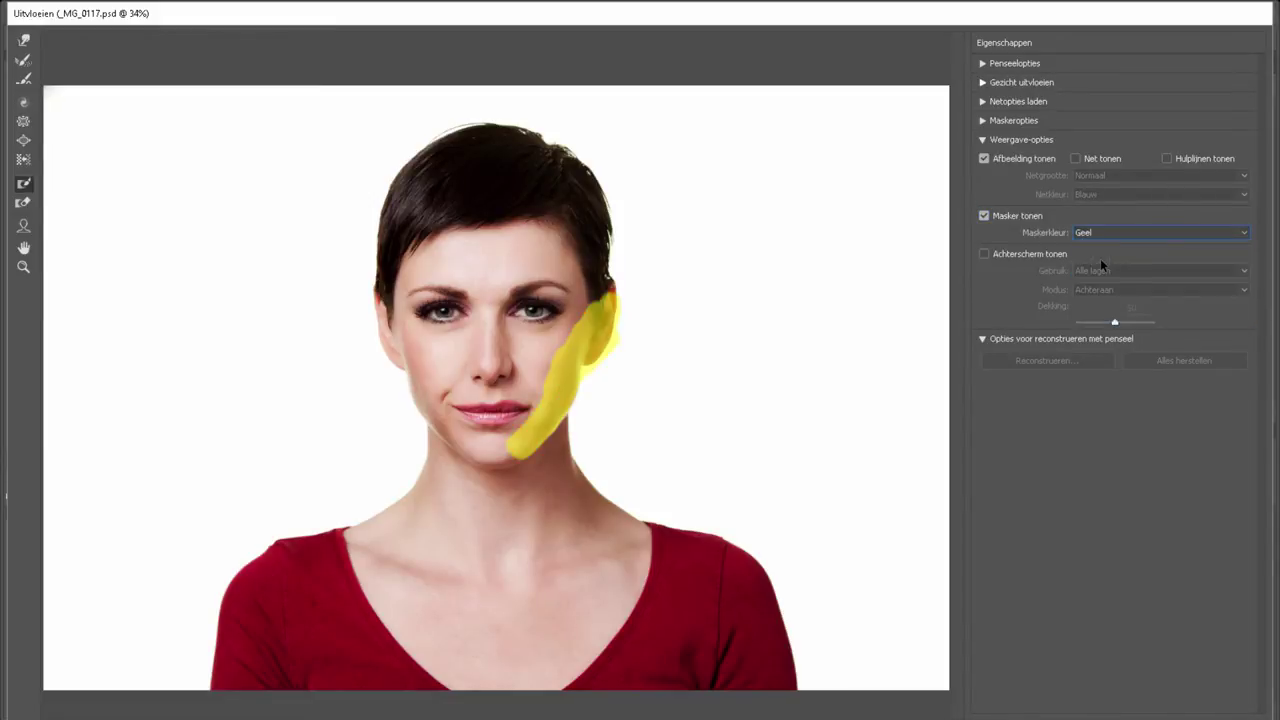
left_click(984, 254)
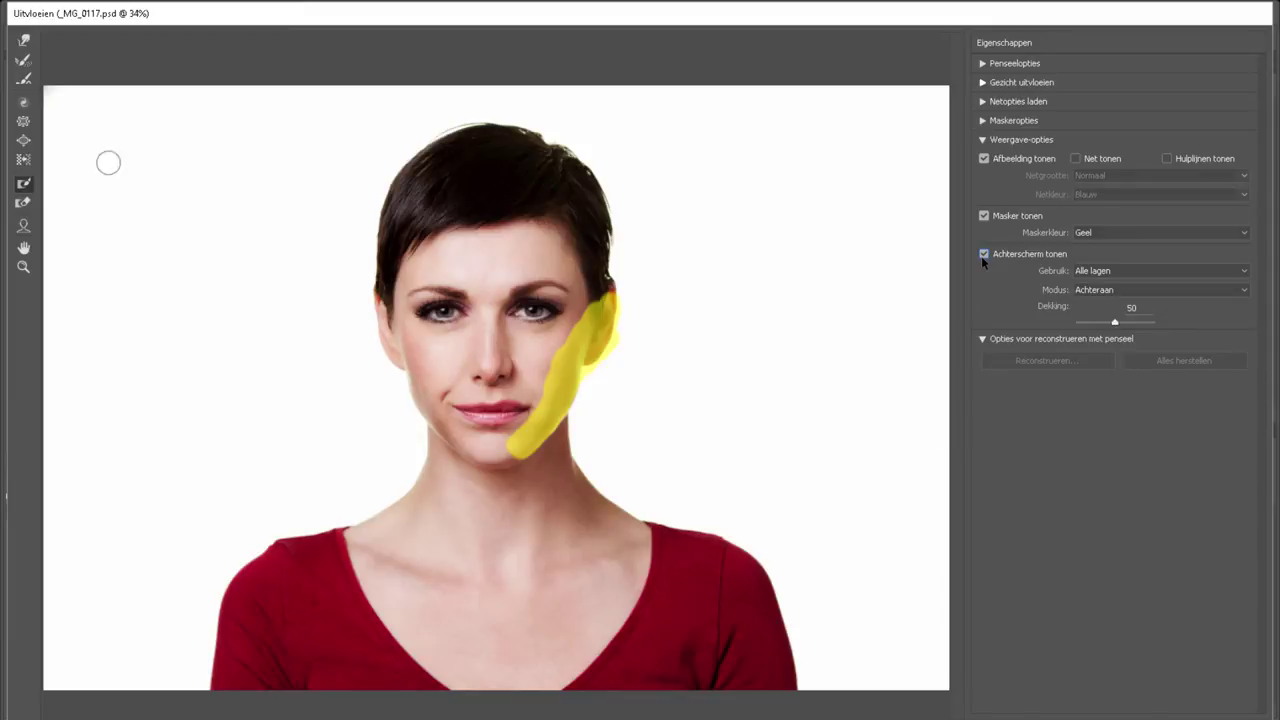
Bloat the neck beside the frozen cheek with a size-664 Opblazen brush, then hide the backdrop
left_click(24, 141)
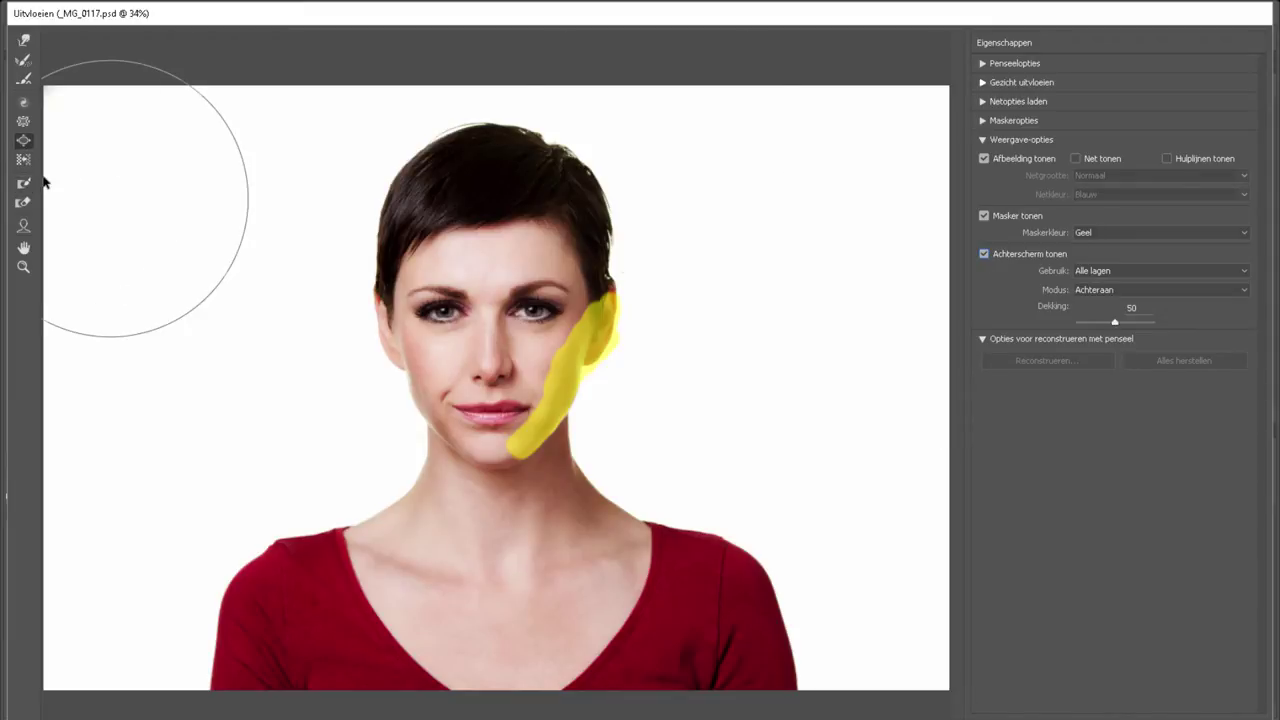
left_click(1012, 63)
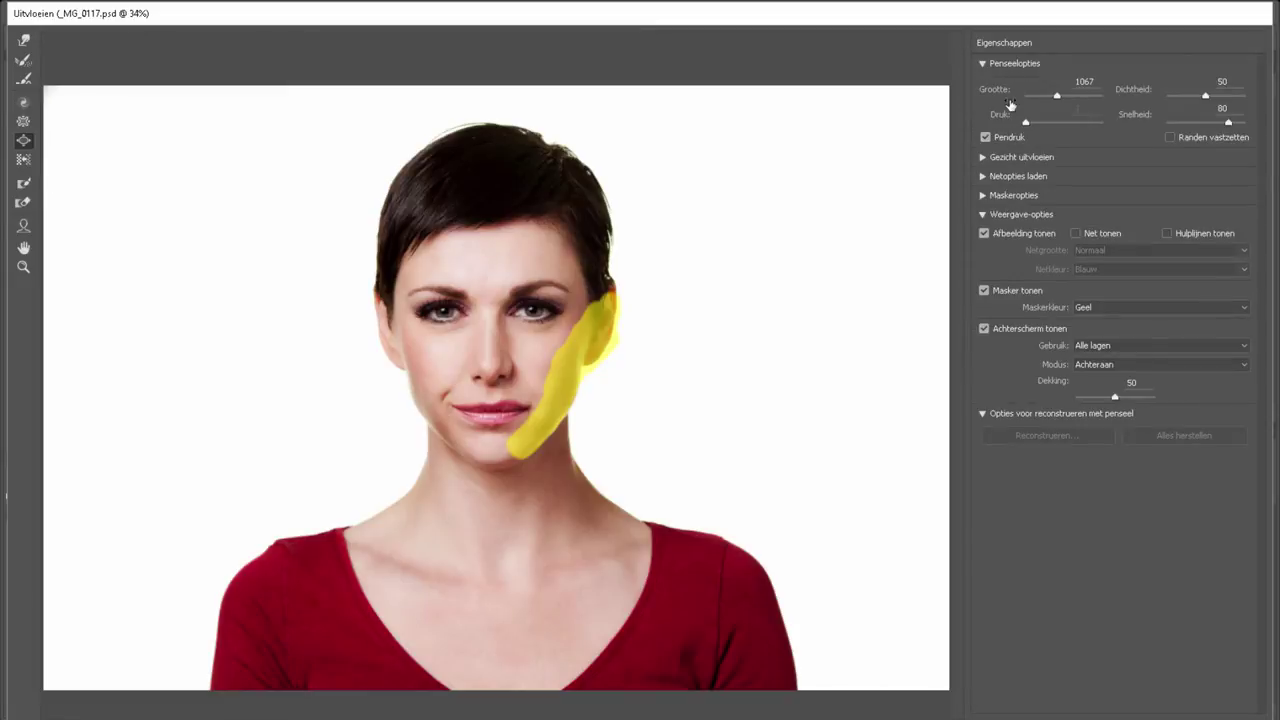
left_click_drag(1057, 96, 1052, 96)
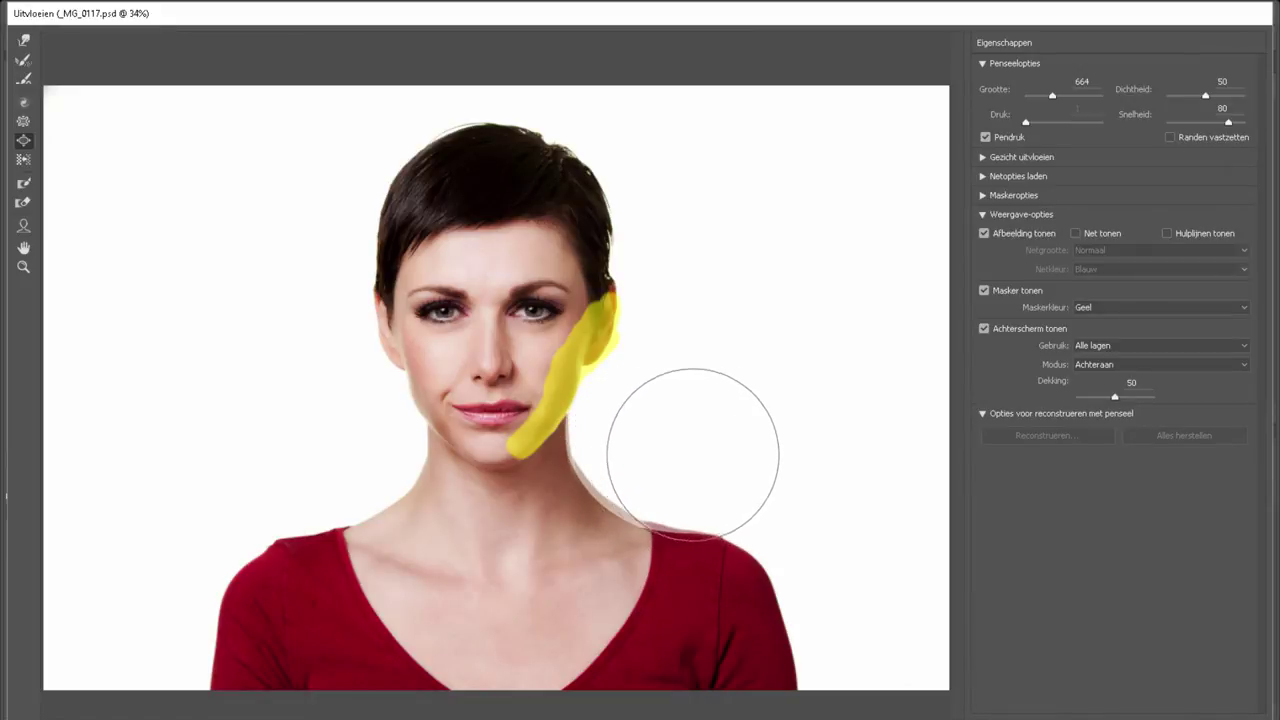
left_click_drag(647, 423, 633, 395)
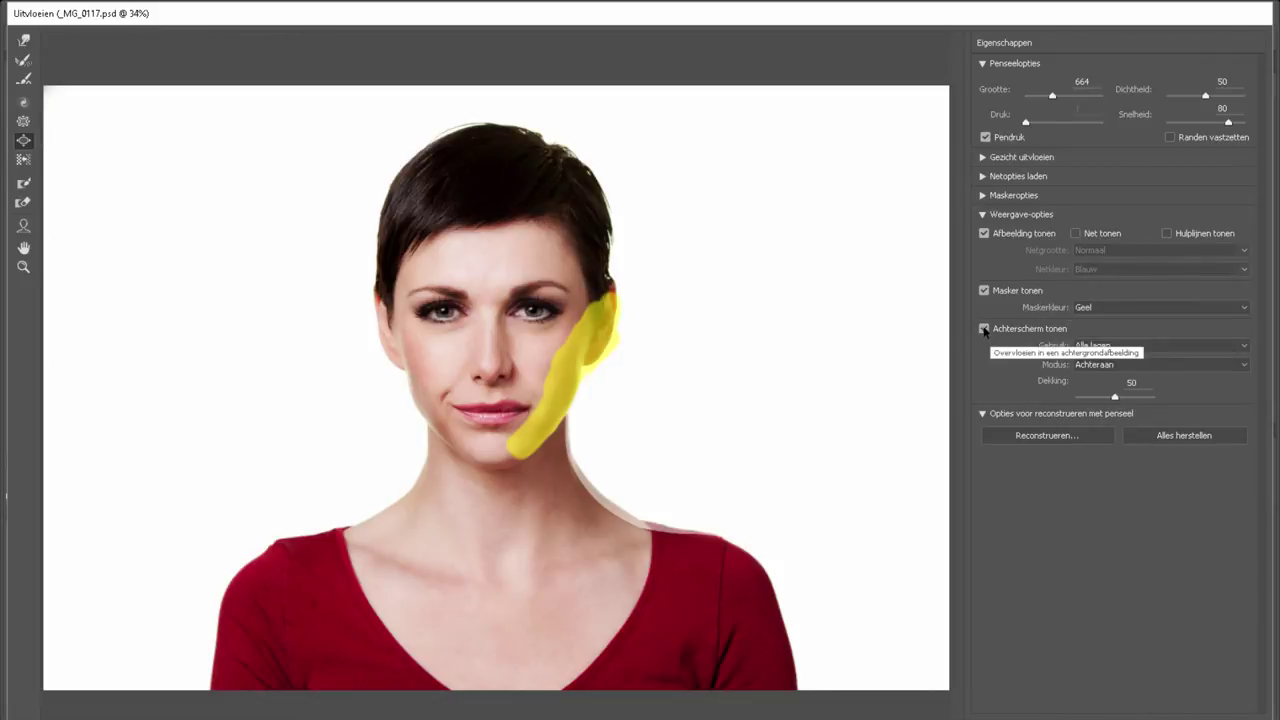
left_click(984, 329)
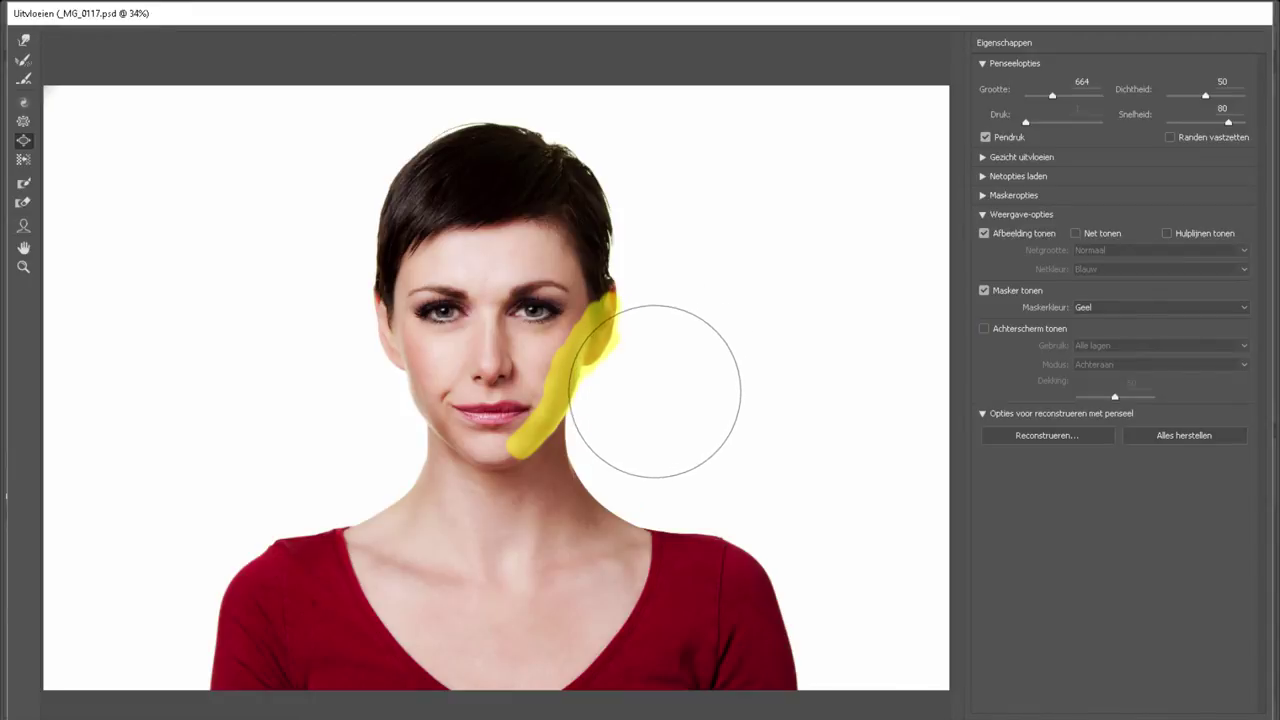
left_click(23, 202)
mouse_move(657, 331)
left_mouse_down()
mouse_move(583, 340)
mouse_move(511, 453)
left_mouse_up()
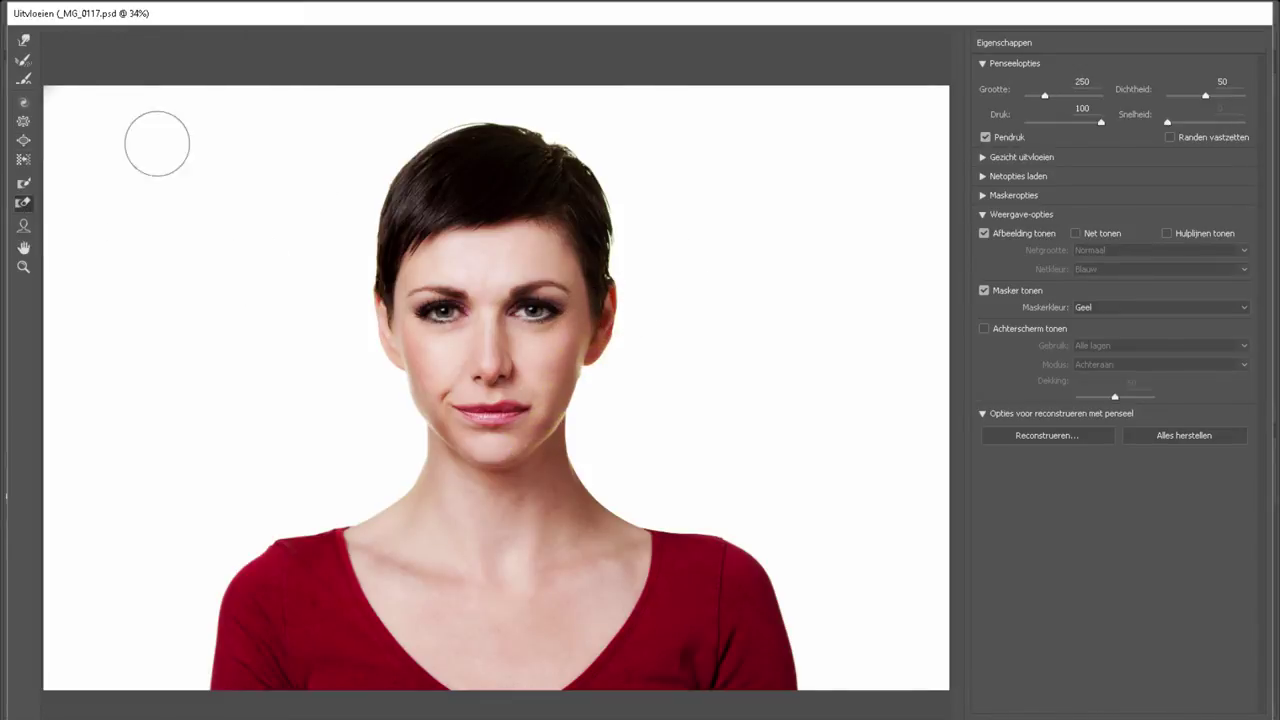
left_click(23, 141)
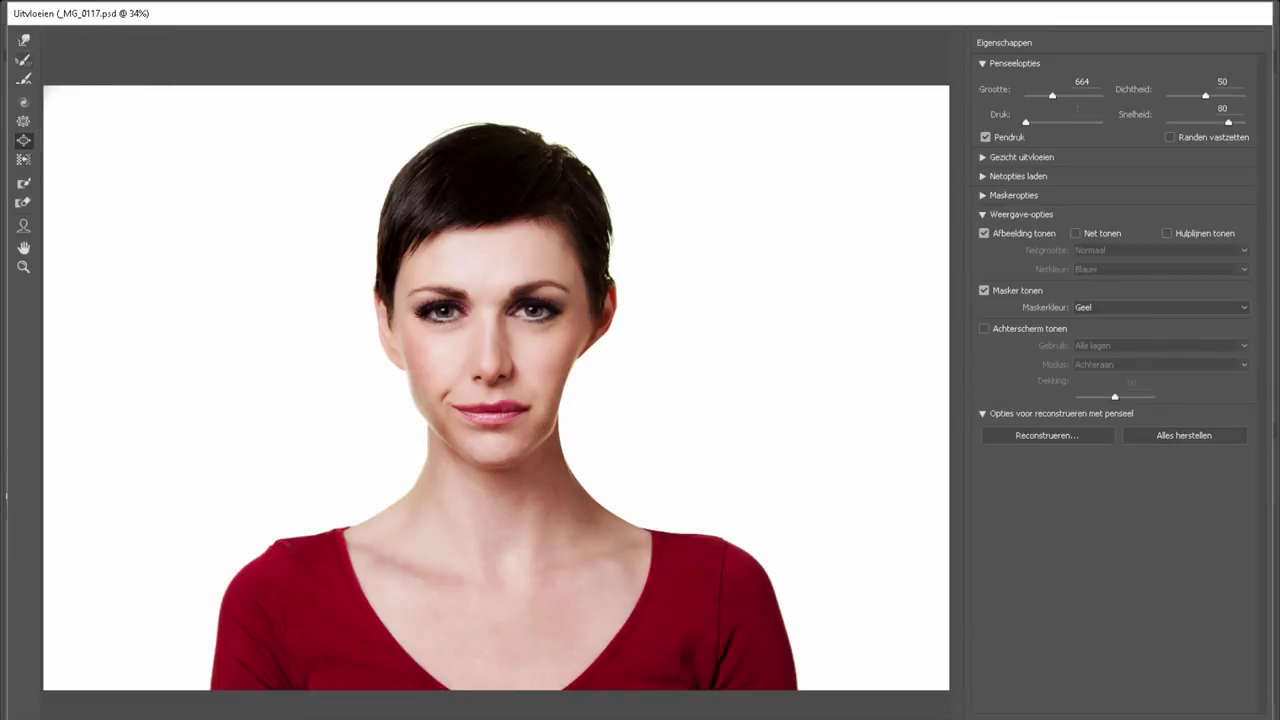
left_click(24, 60)
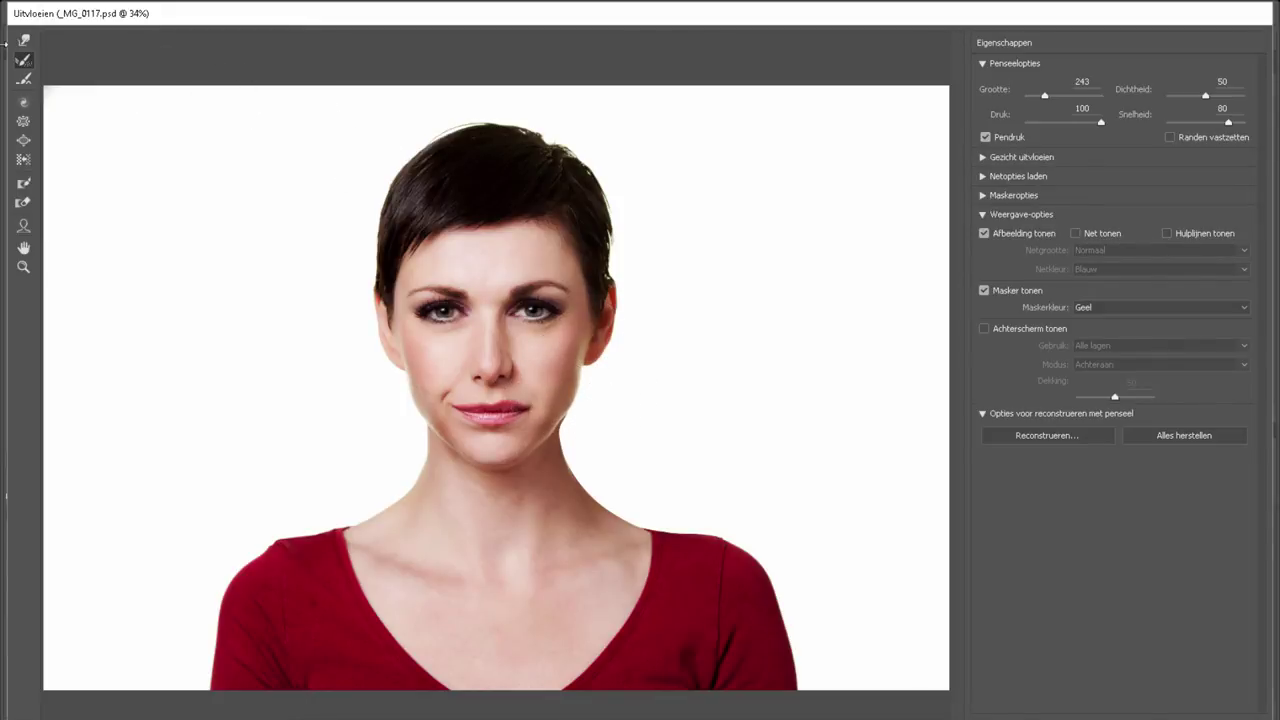
Enlarge the Forward Warp brush, then switch to the Face tool so face guide curves appear
left_click(22, 41)
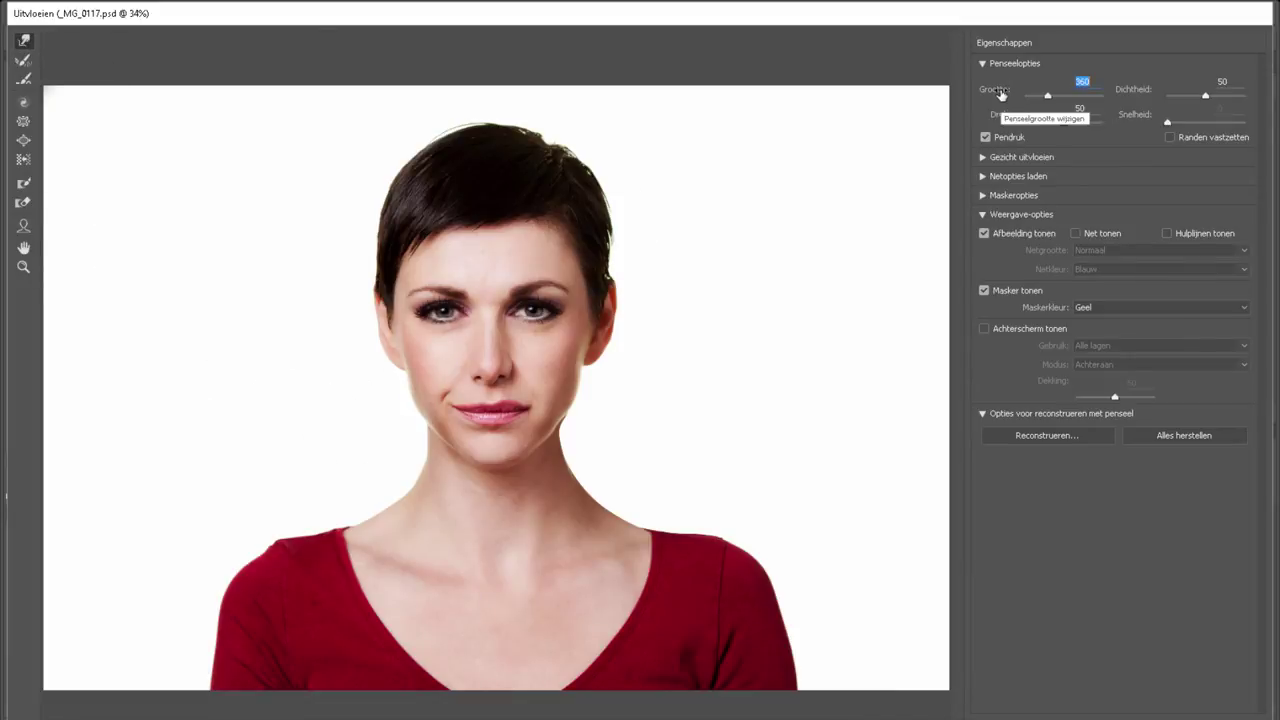
left_click_drag(996, 92, 1019, 92)
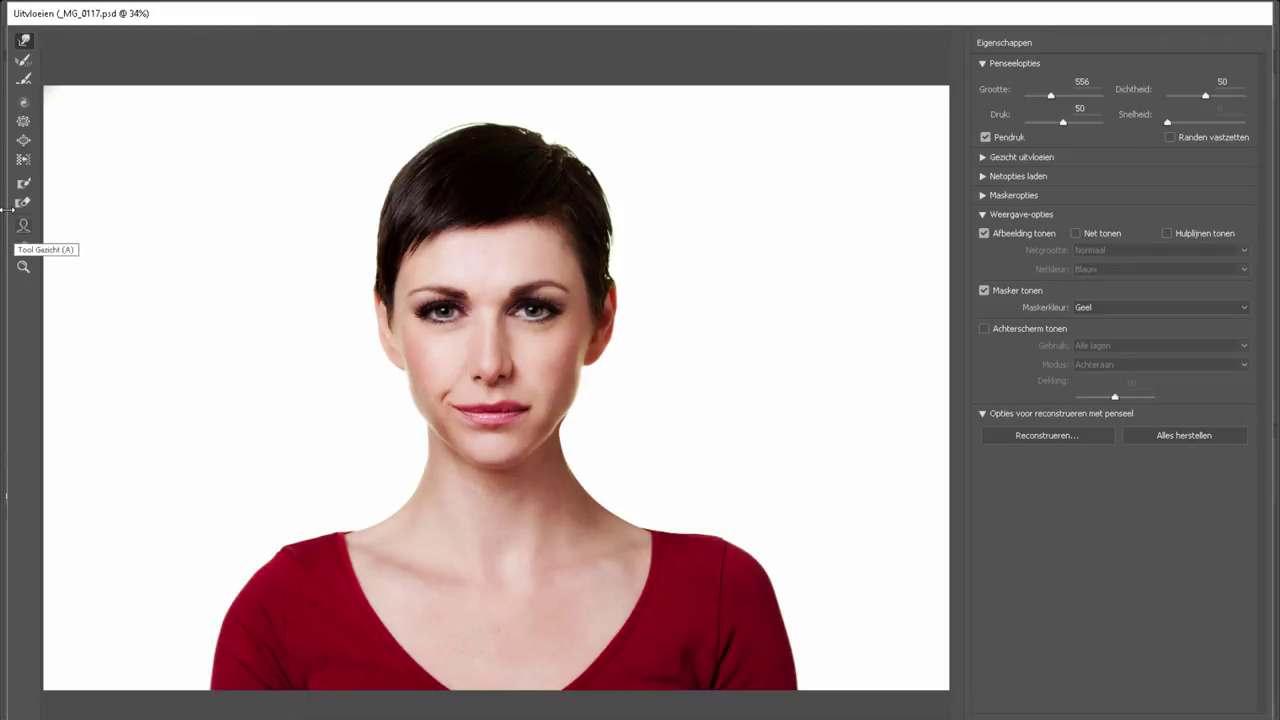
left_click(24, 226)
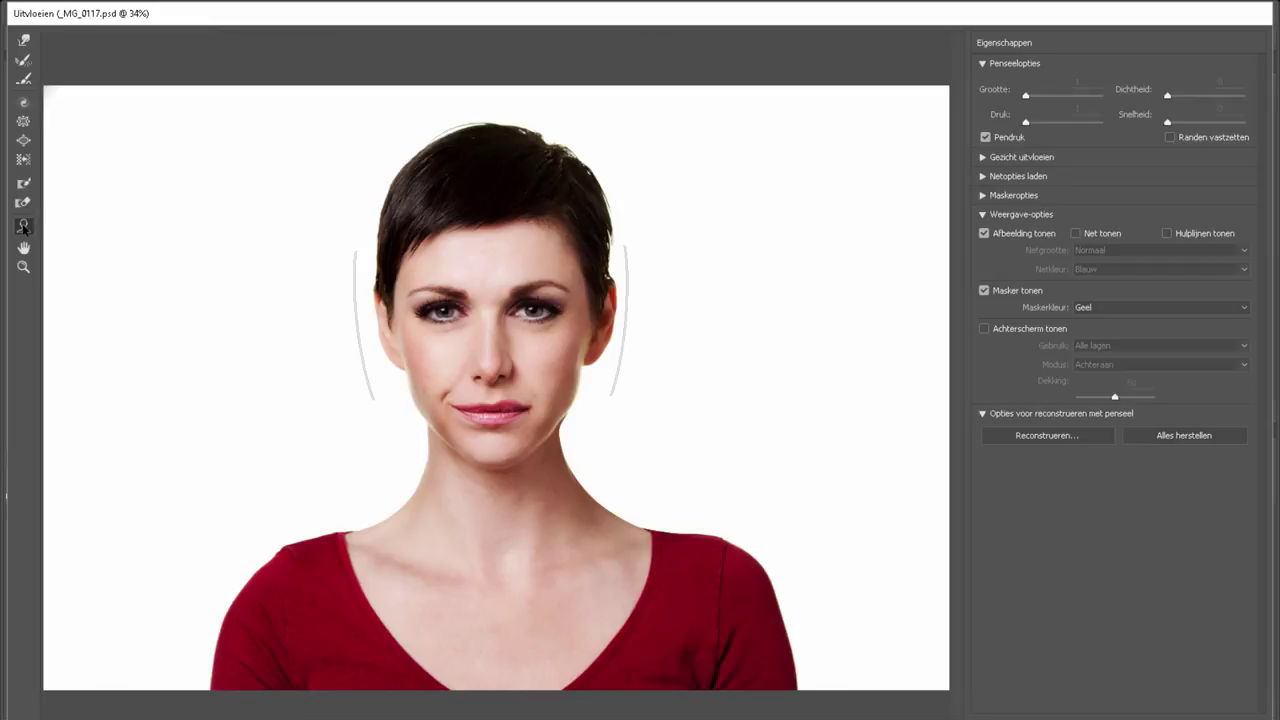
Select Gezicht #1 in Gezicht uitvloeien and lower the face-shape sliders, starting with forehead -46
left_click(983, 215)
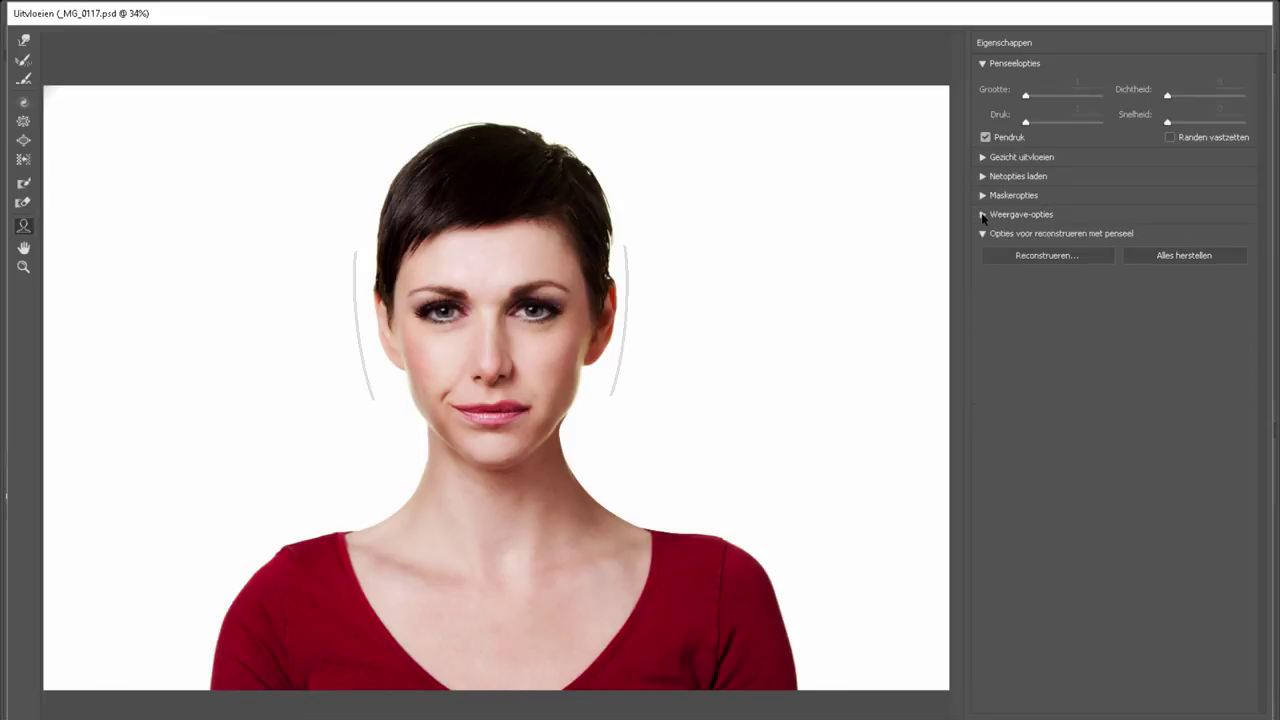
left_click(983, 158)
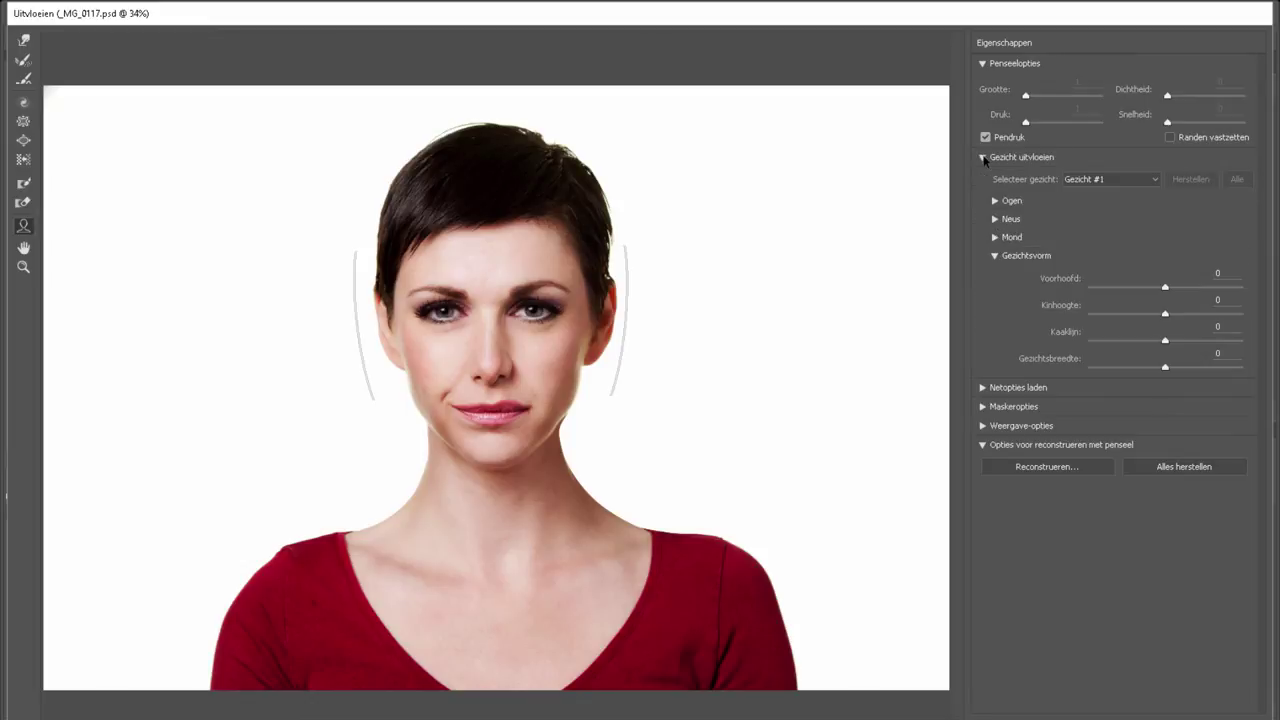
left_click(1123, 177)
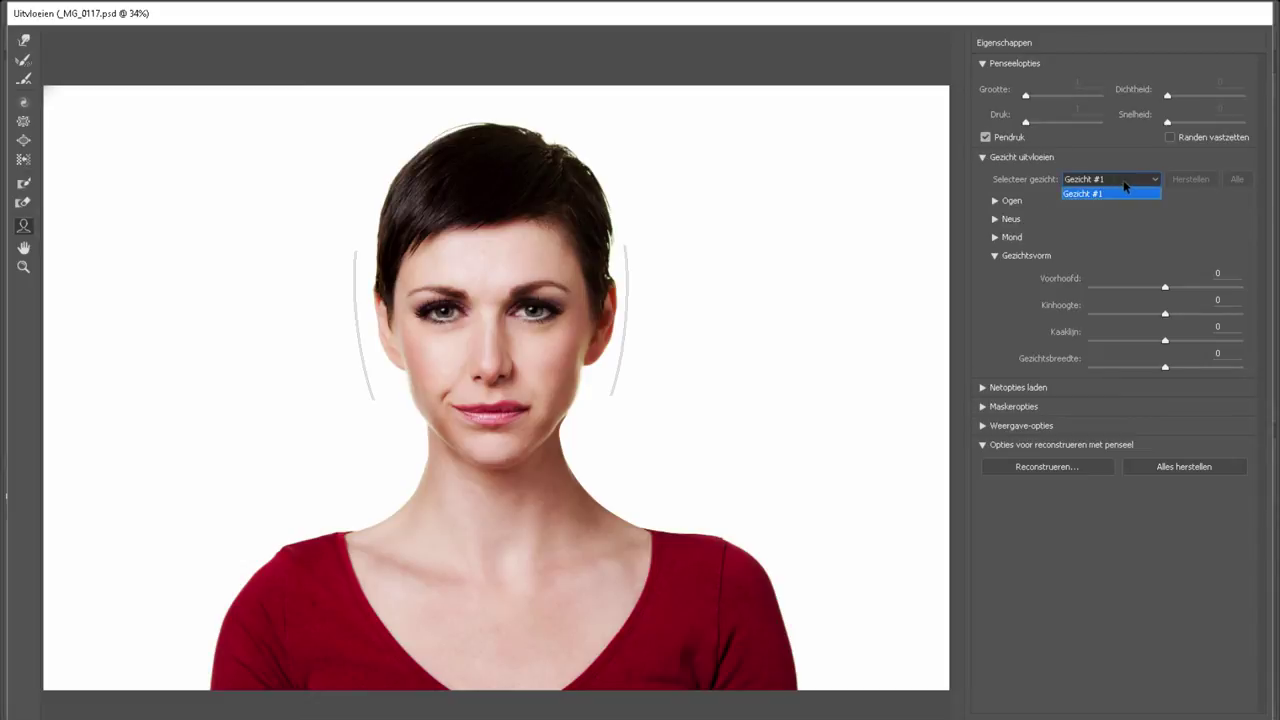
left_click(1125, 178)
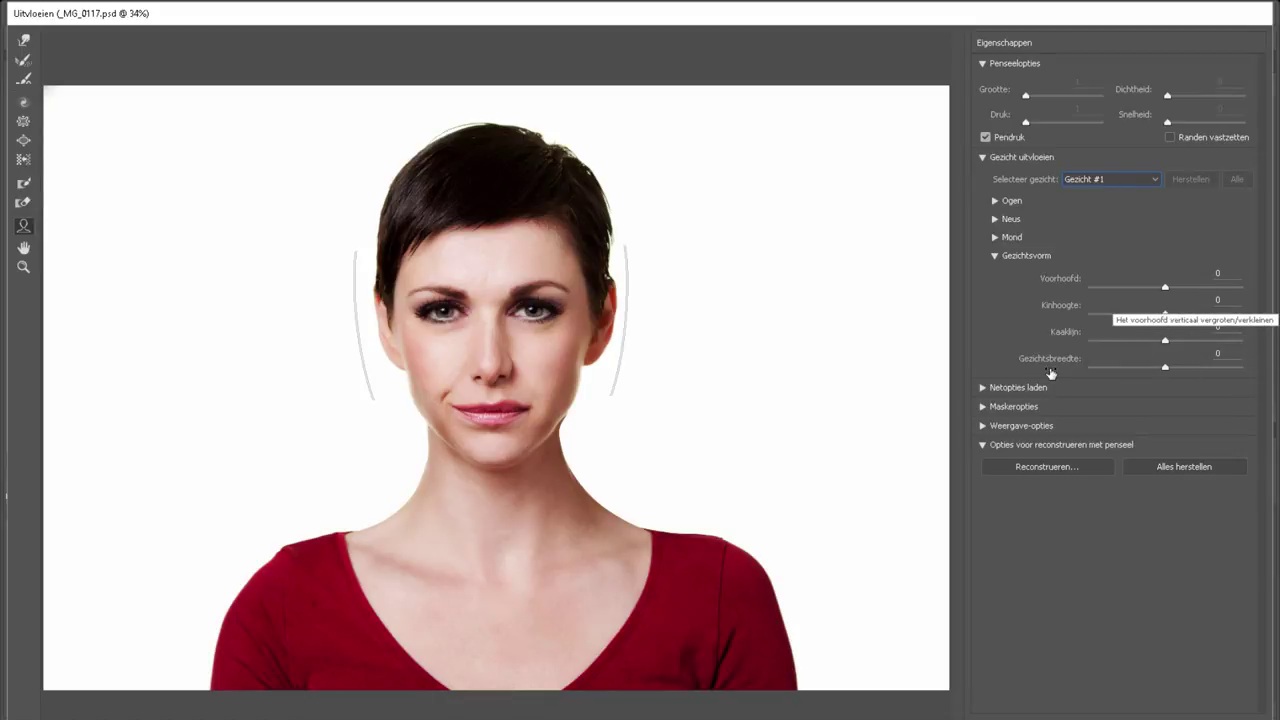
mouse_move(1165, 287)
left_mouse_down()
mouse_move(1206, 287)
mouse_move(1130, 287)
mouse_move(1149, 323)
mouse_move(1137, 319)
mouse_move(1150, 348)
mouse_move(1139, 375)
left_mouse_up()
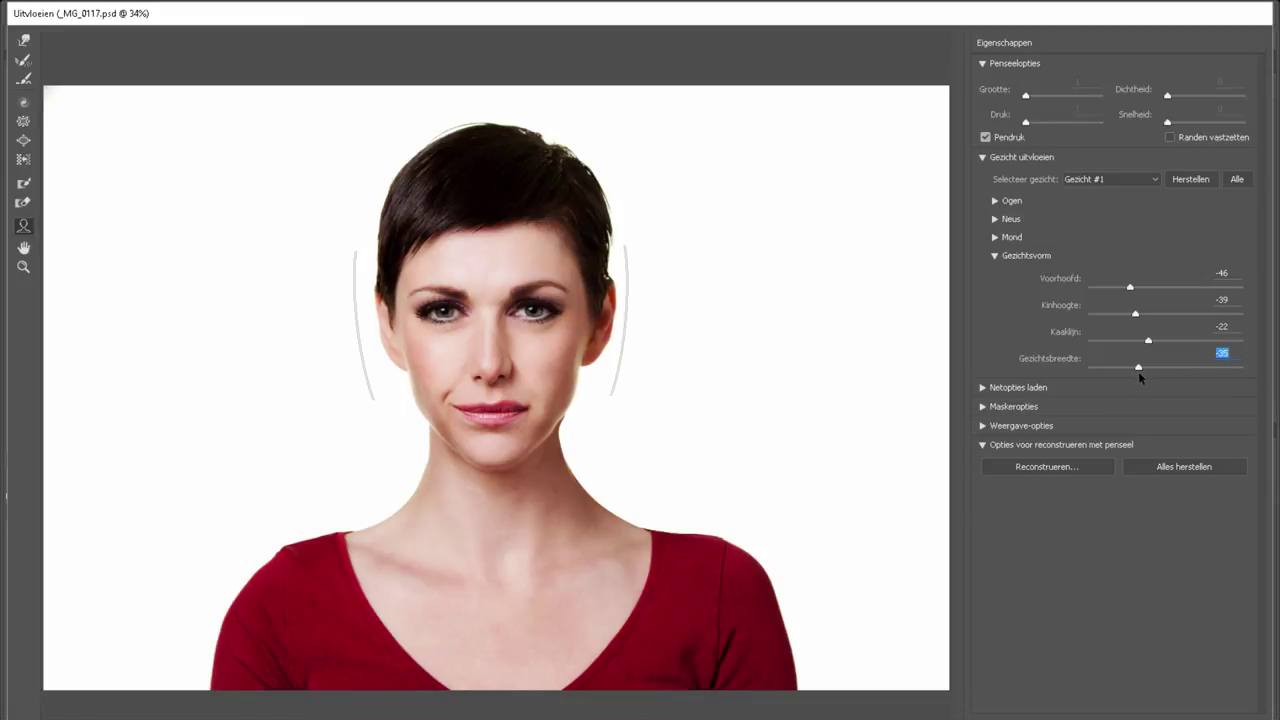
Shrink the eyes to size -57 and adjust their tilt, width and spacing
left_click(995, 256)
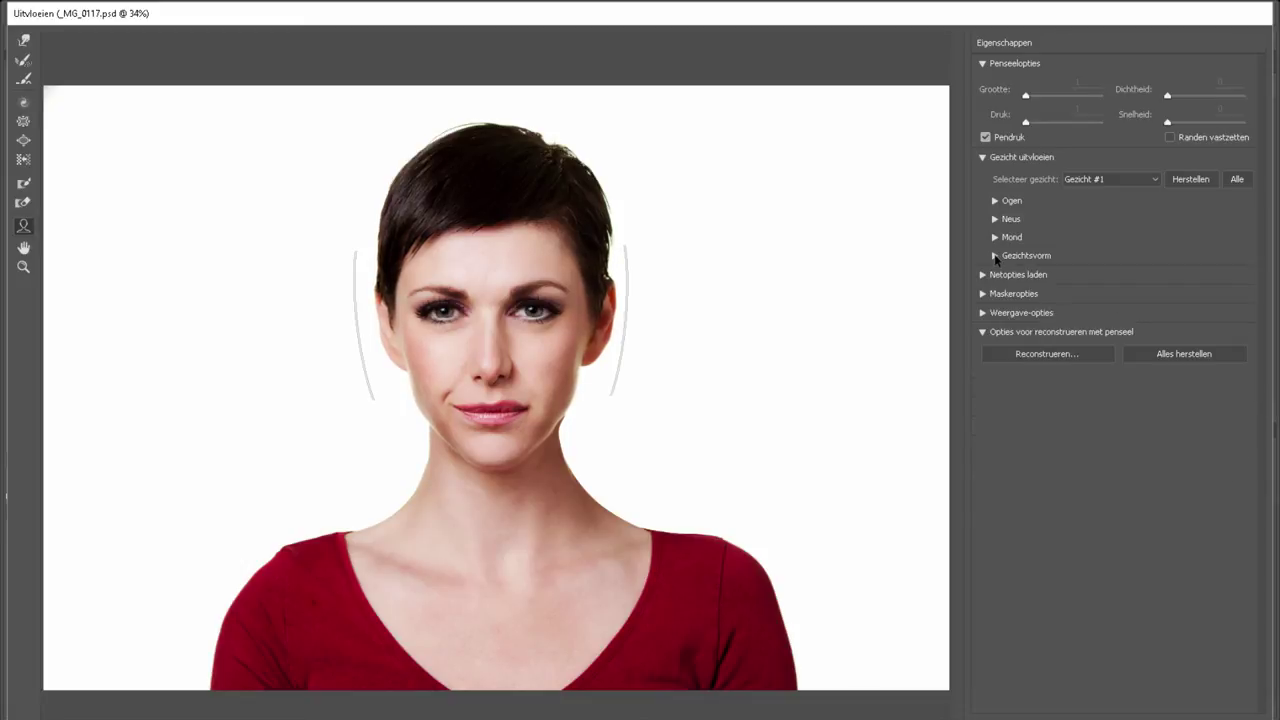
left_click(995, 201)
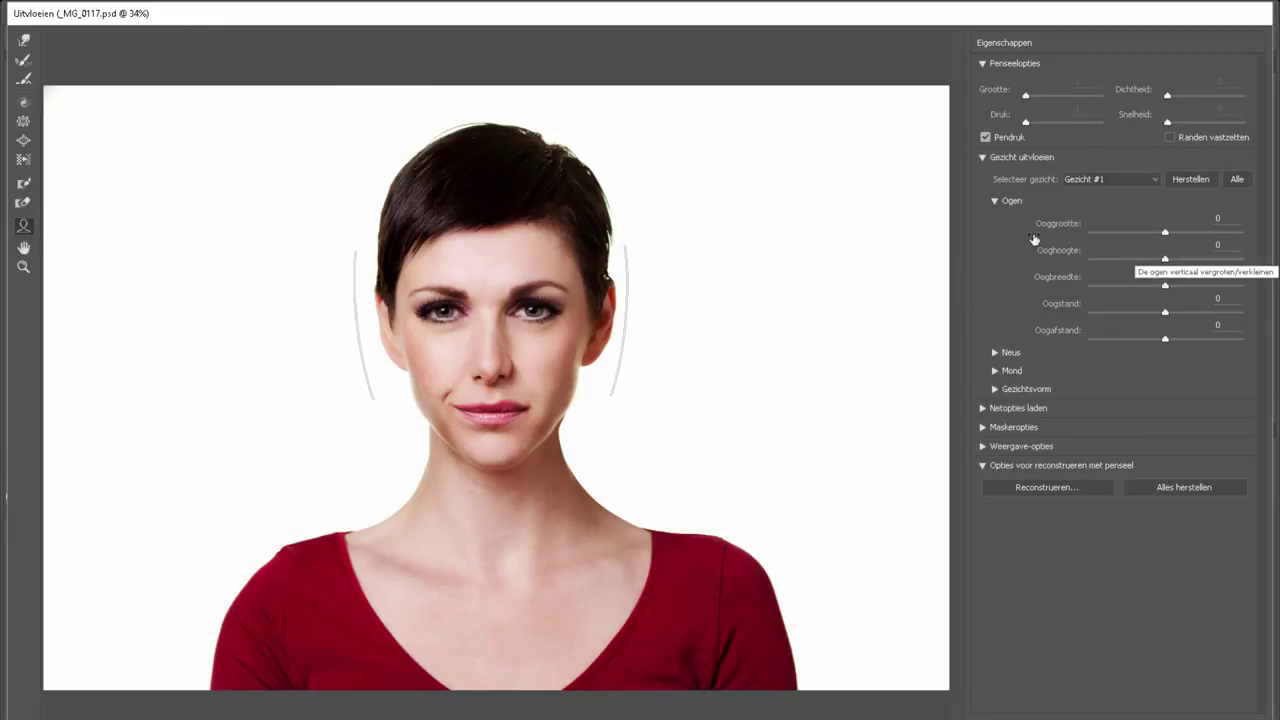
left_click_drag(1165, 232, 1123, 245)
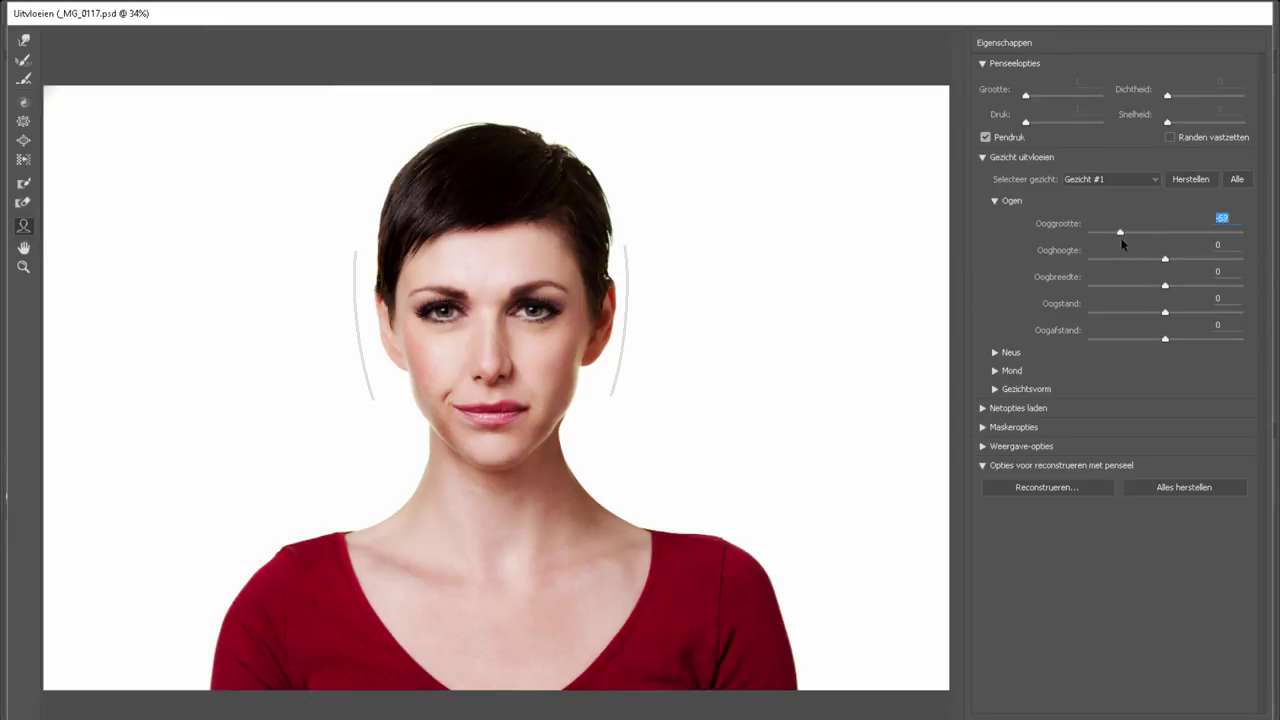
mouse_move(1165, 312)
left_mouse_down()
mouse_move(1149, 314)
mouse_move(1189, 287)
left_mouse_up()
left_click_drag(1165, 338, 1147, 339)
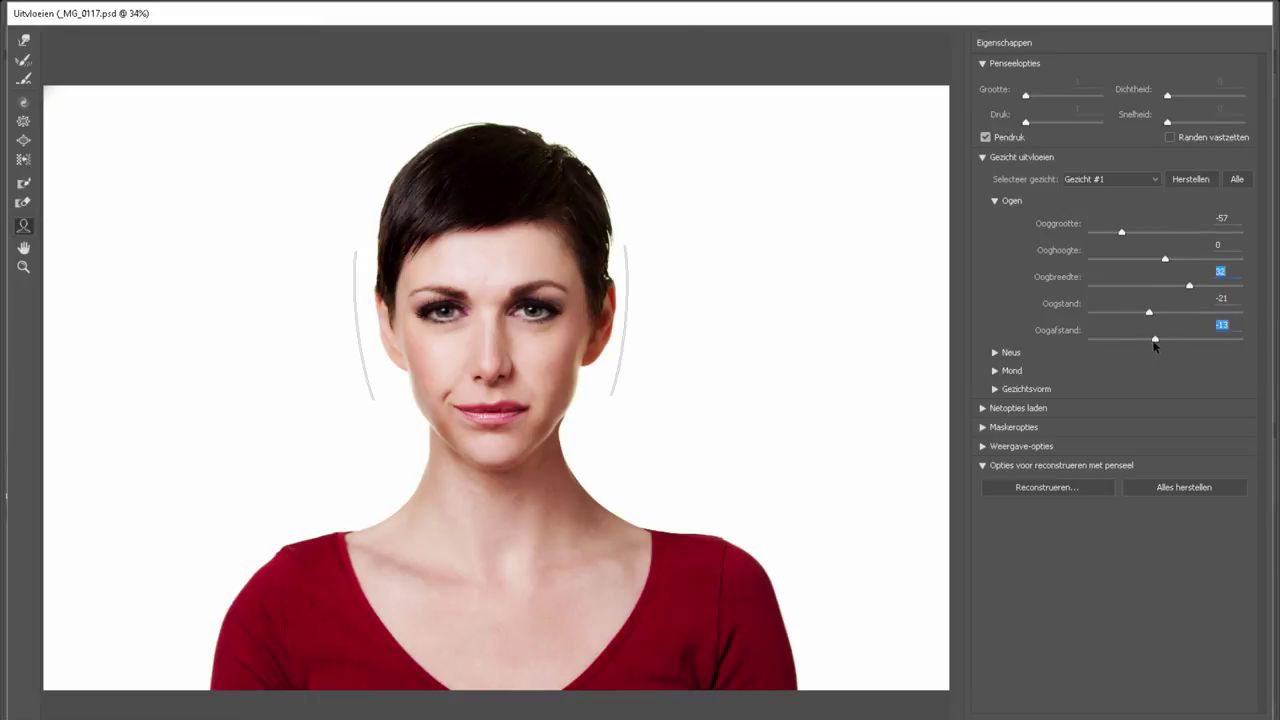
left_click(995, 200)
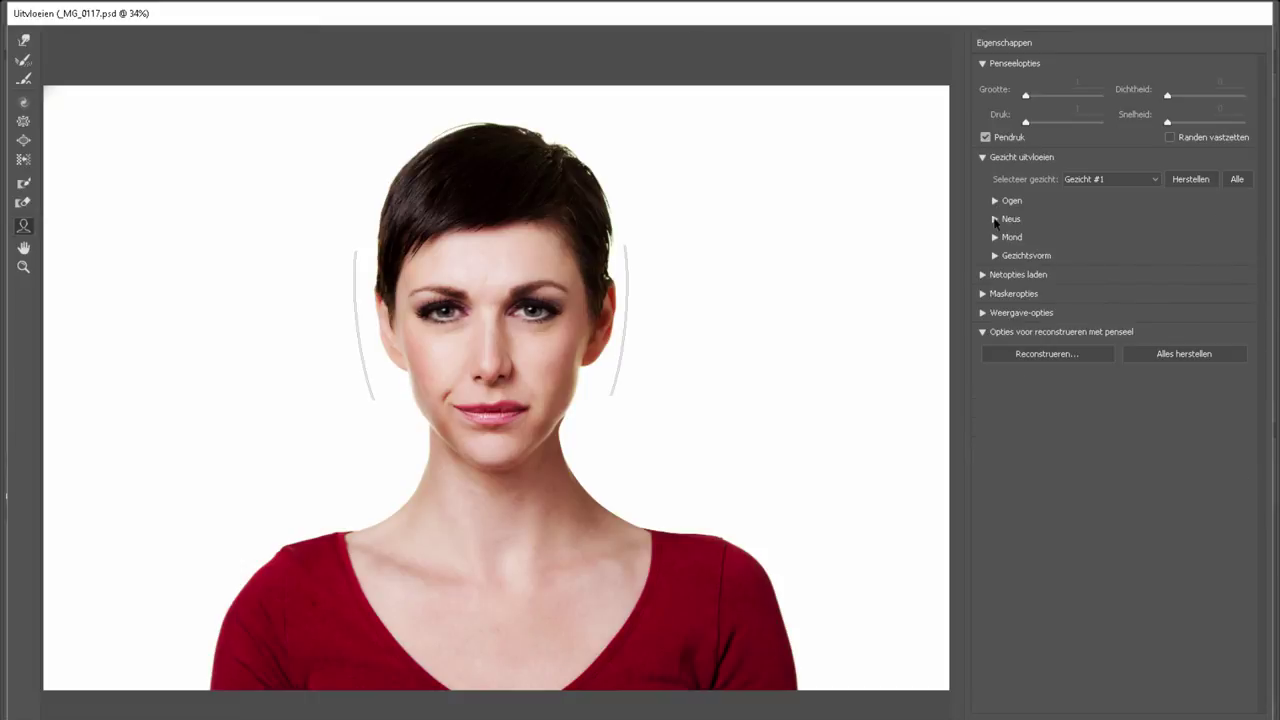
Set nose height to -15, smile to 22 and mouth height to -13
left_click(995, 219)
mouse_move(1164, 251)
left_mouse_down()
mouse_move(1143, 252)
mouse_move(1193, 278)
left_mouse_up()
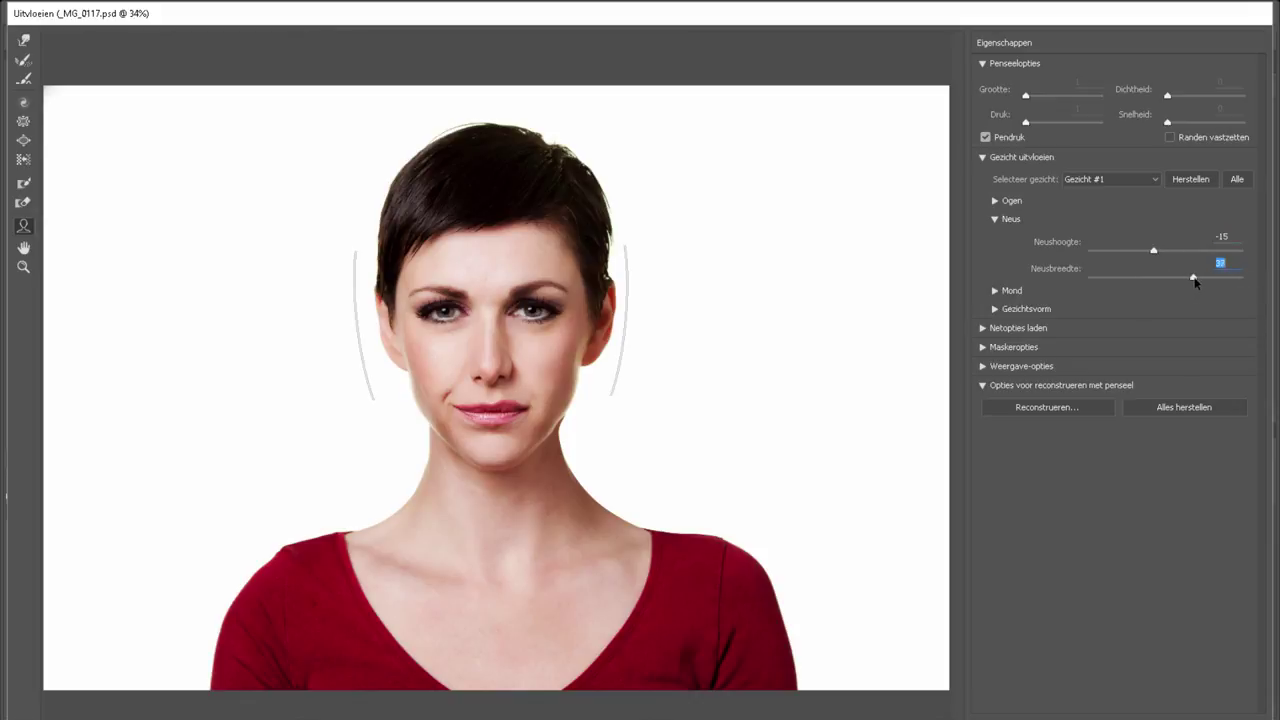
left_click(995, 219)
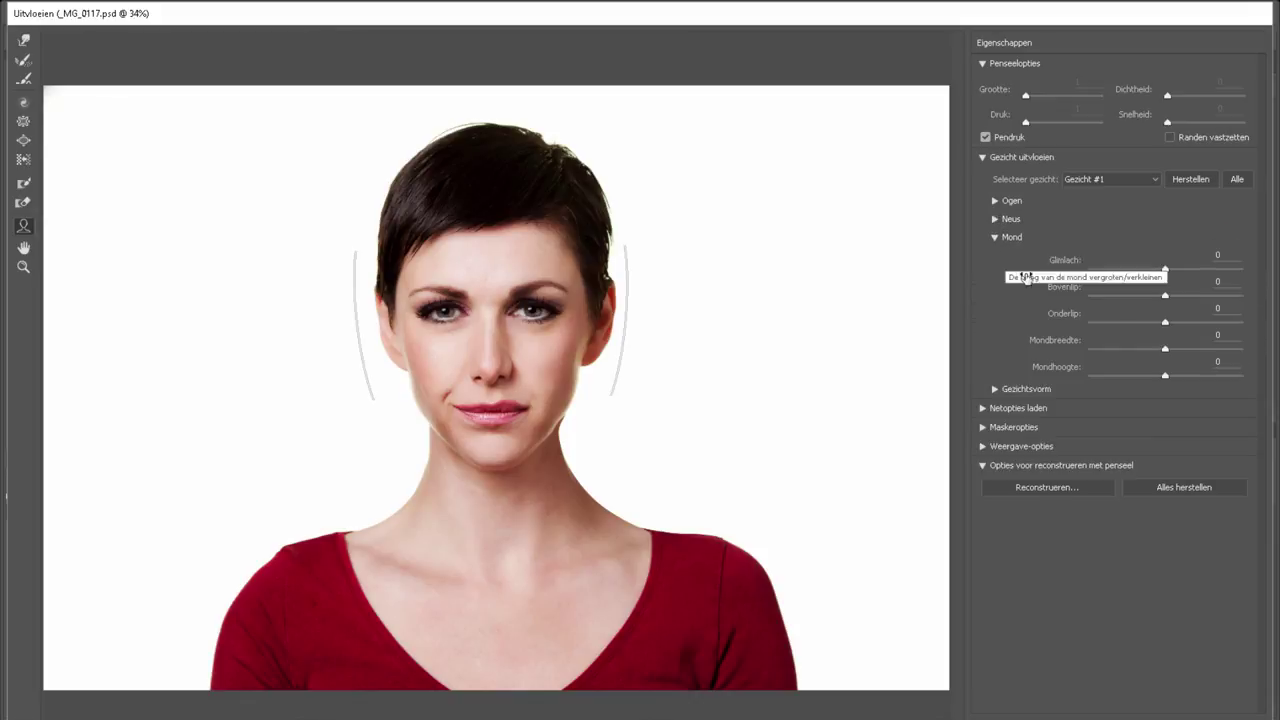
left_click_drag(1165, 268, 1183, 270)
left_click_drag(1165, 376, 1151, 378)
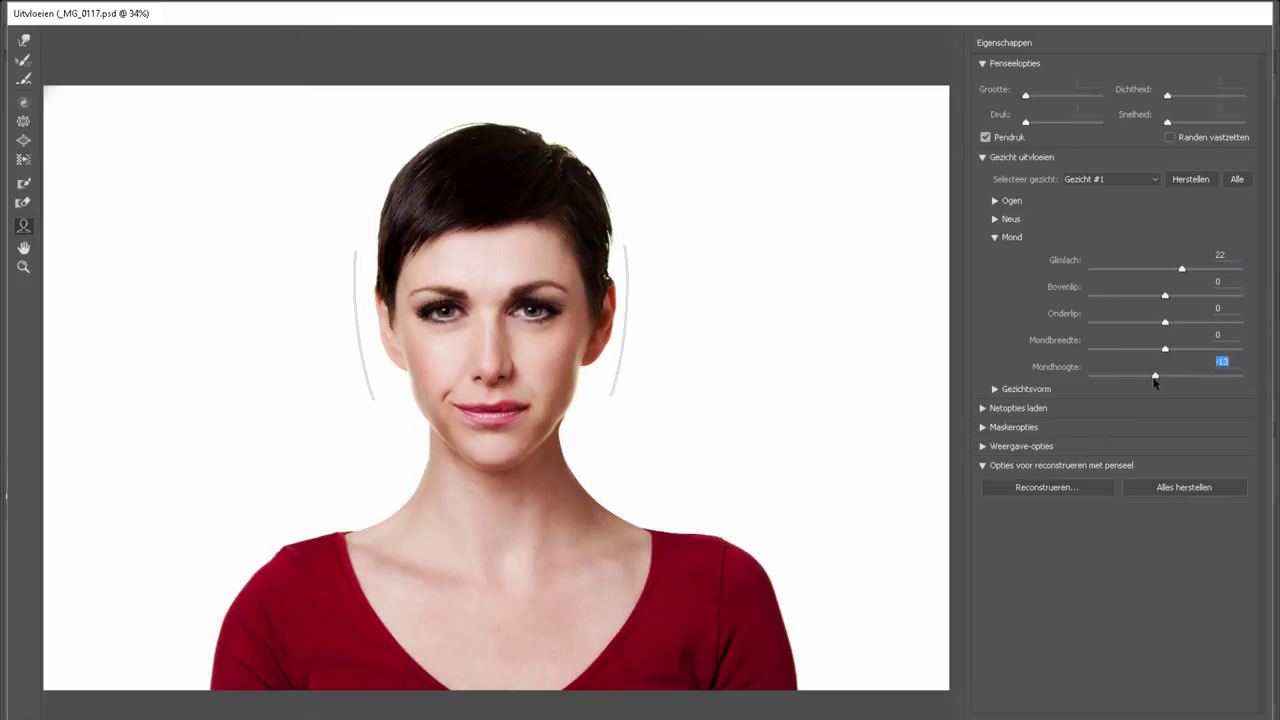
left_click(995, 237)
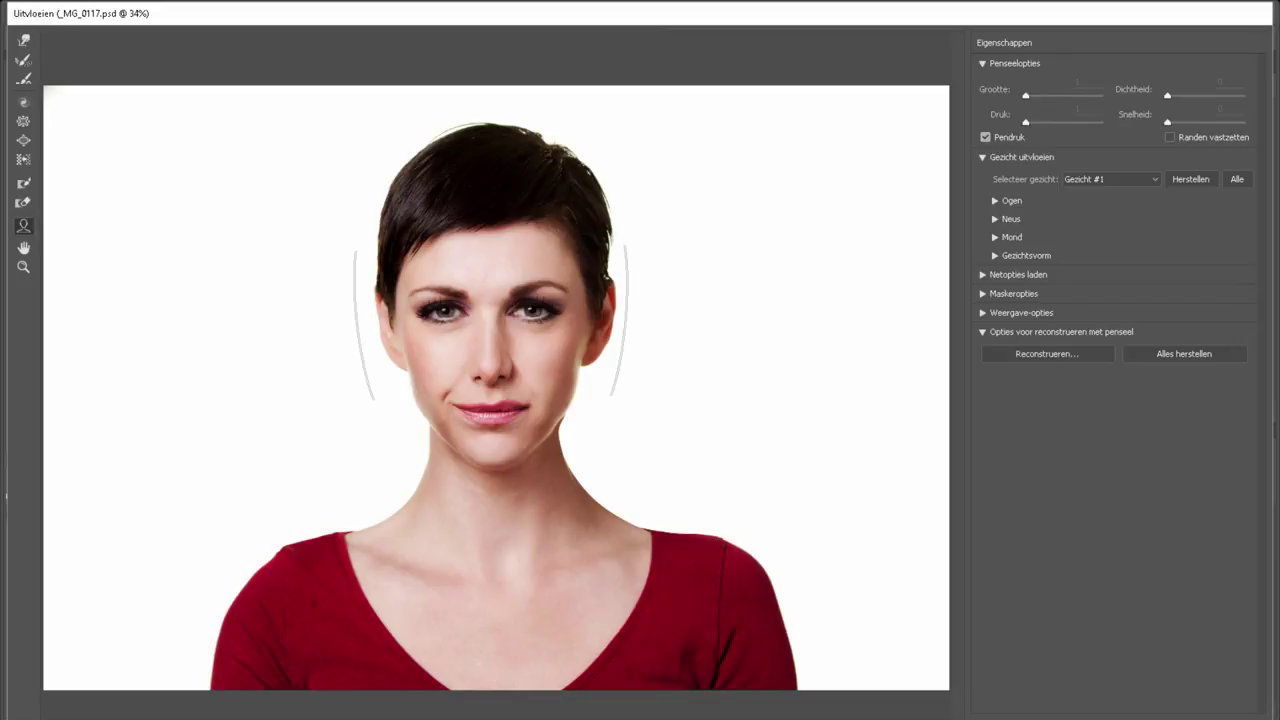
Apply the Liquify edits and toggle the uitvloeien layer's visibility to compare with the original
key("Return")
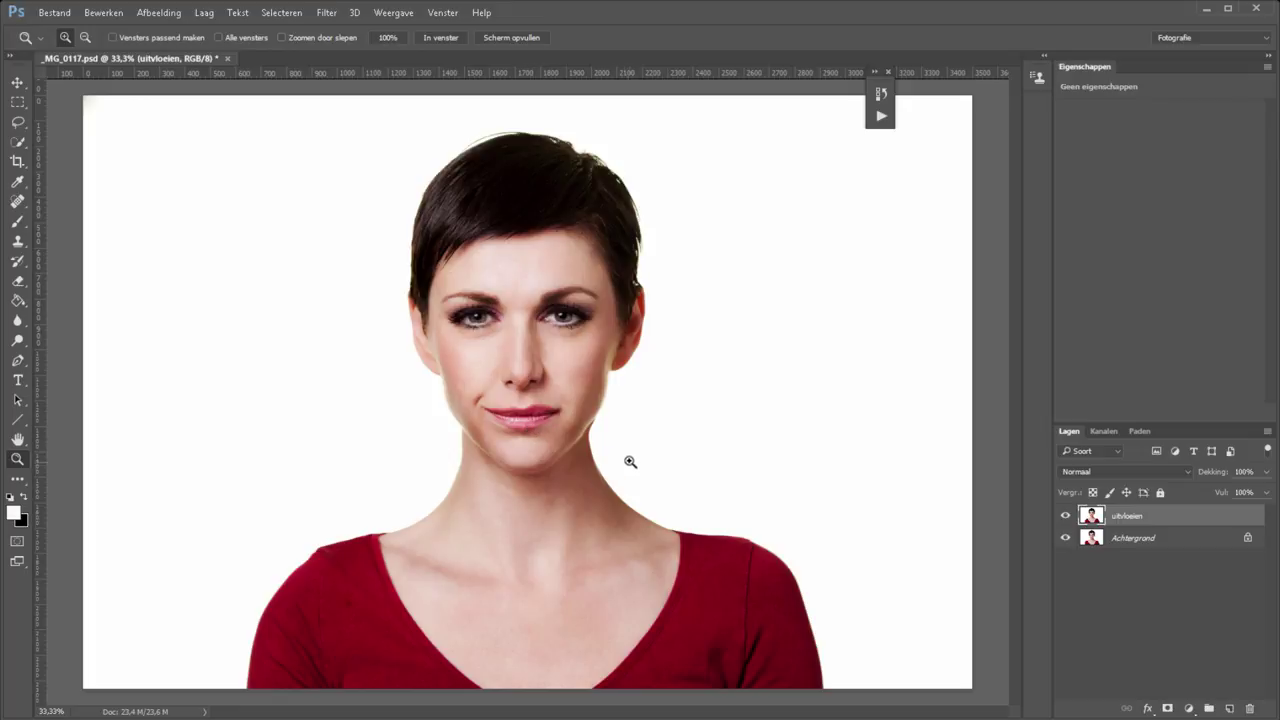
left_click(1065, 516)
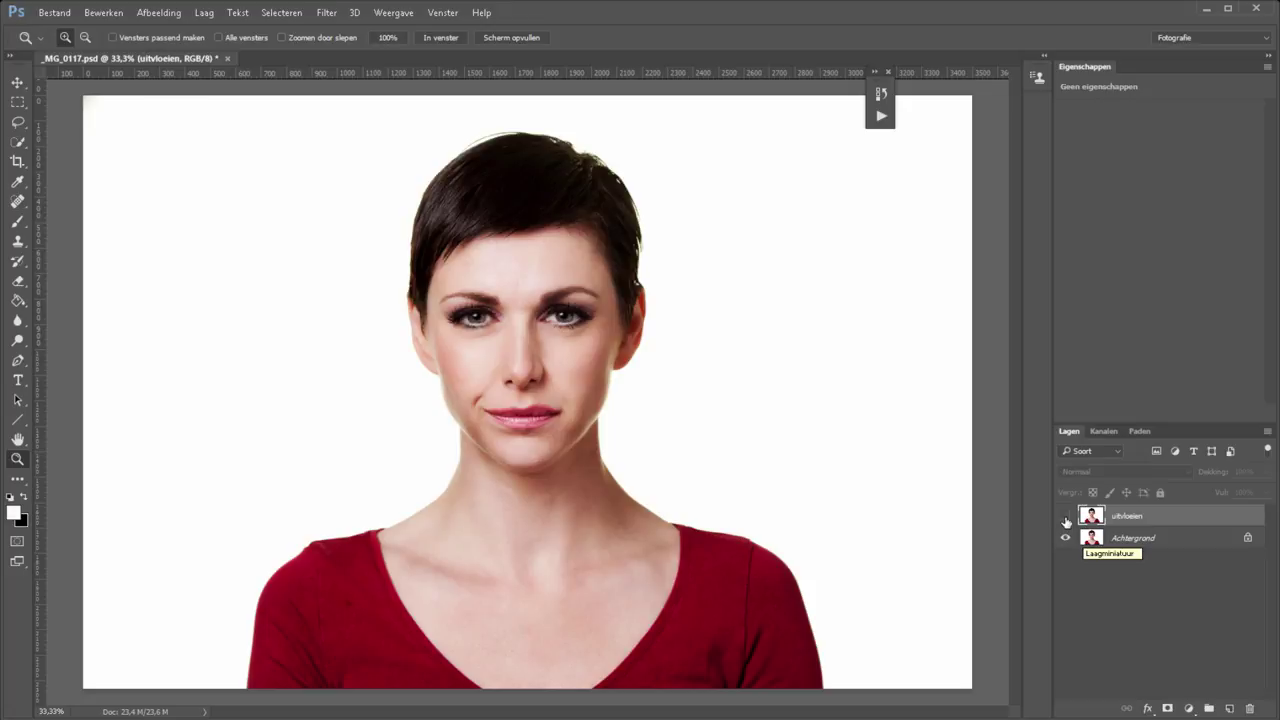
left_click(1065, 516)
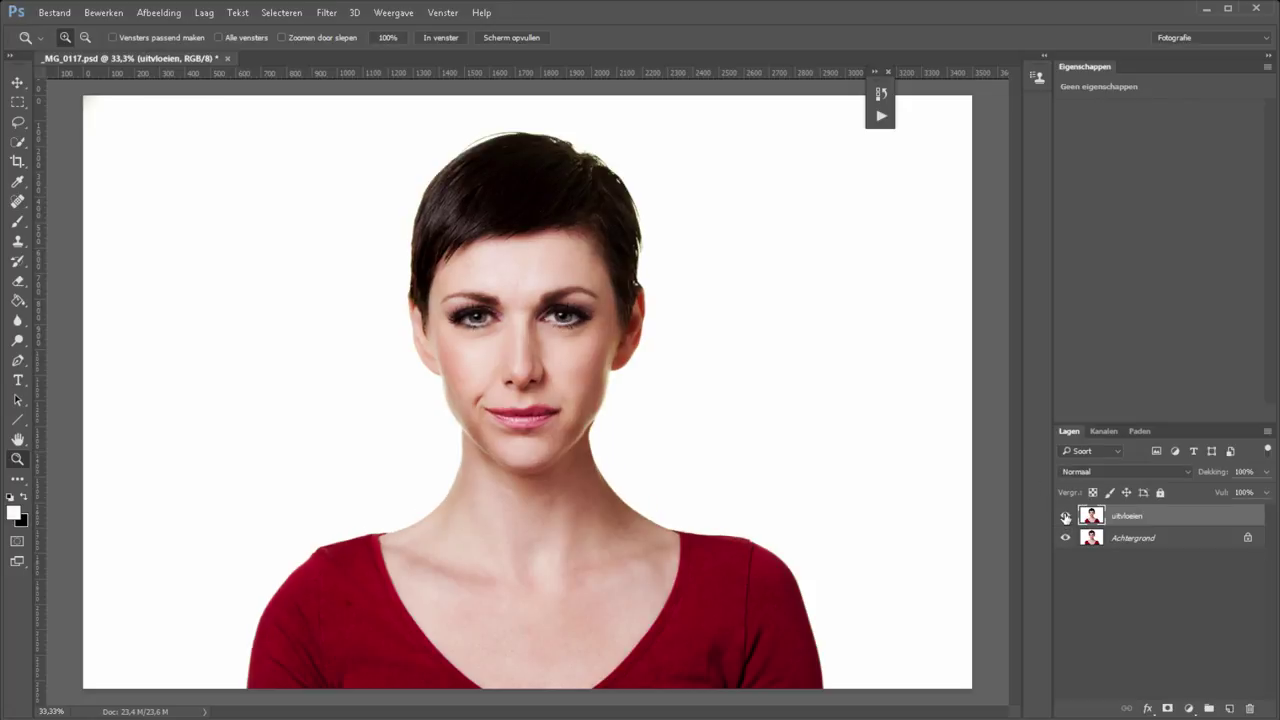
left_click(1065, 516)
left_click(1066, 516)
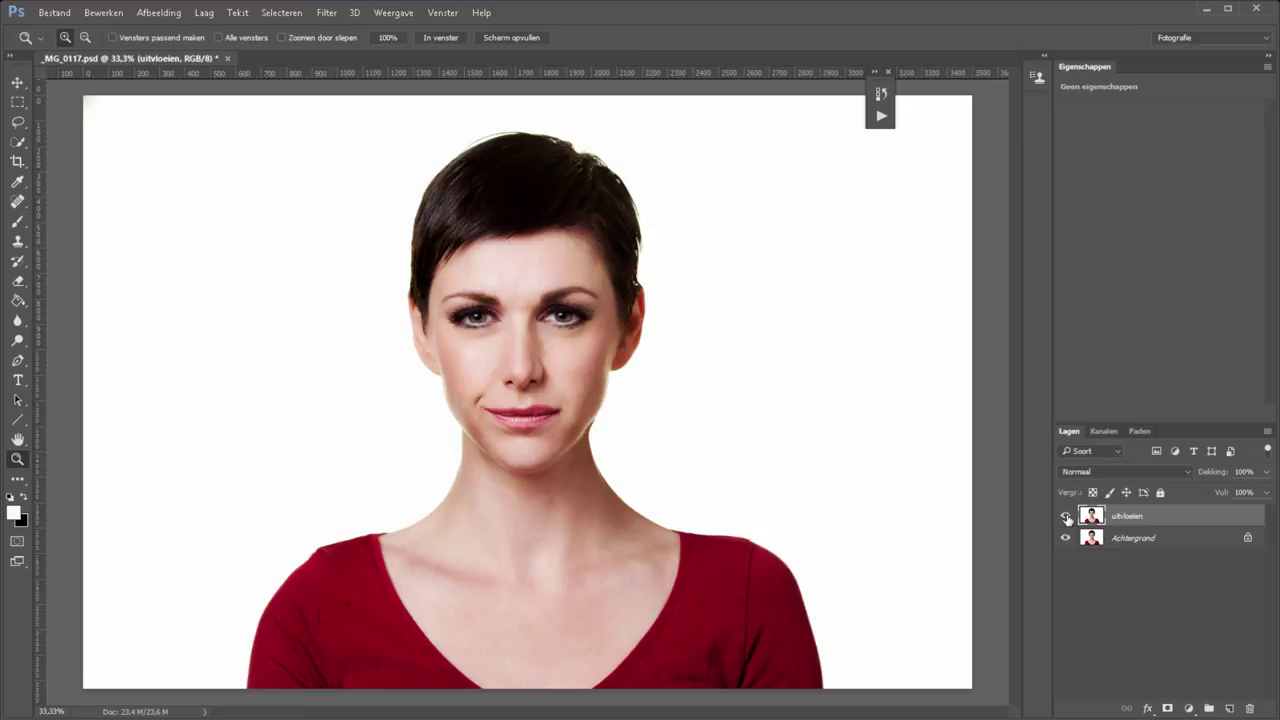